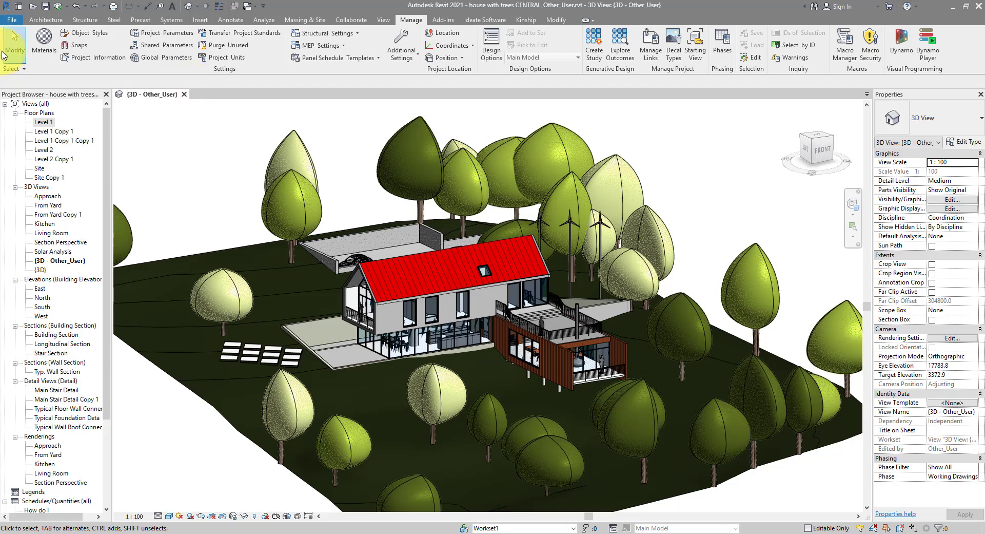
- Close the house model without saving and relinquish all borrowed elements and worksets
{"action": "left_click", "coordinate": [12, 20]}
{"action": "left_click", "coordinate": [56, 225]}
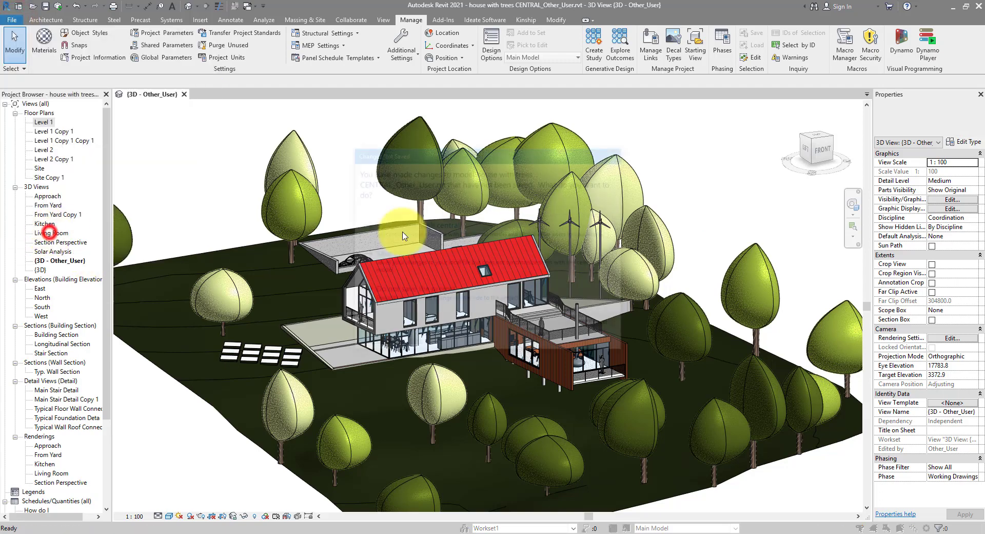
{"action": "left_click", "coordinate": [411, 295]}
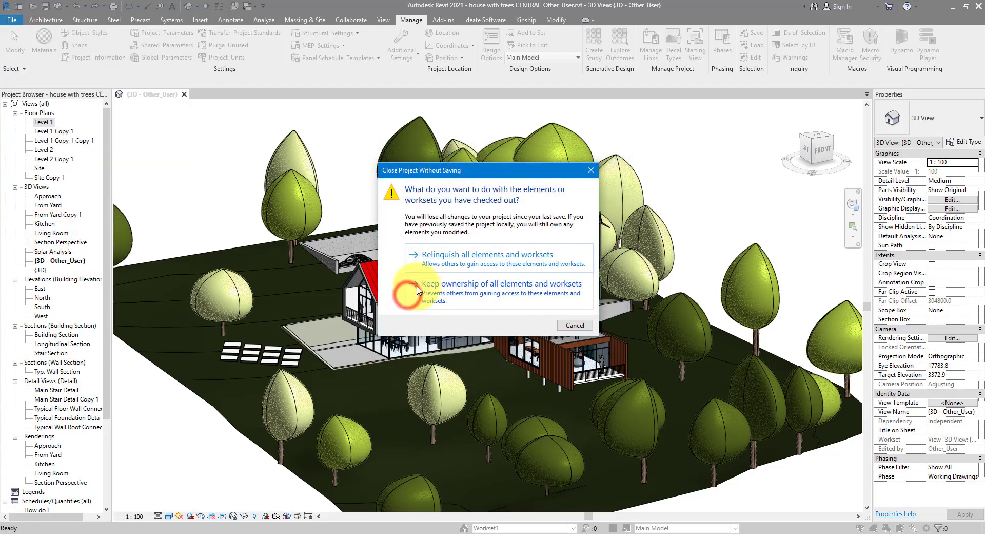
{"action": "left_click", "coordinate": [452, 257]}
- Show the save history of house with trees CENTRAL.rvt and scroll through its entries
{"action": "left_click", "coordinate": [35, 57]}
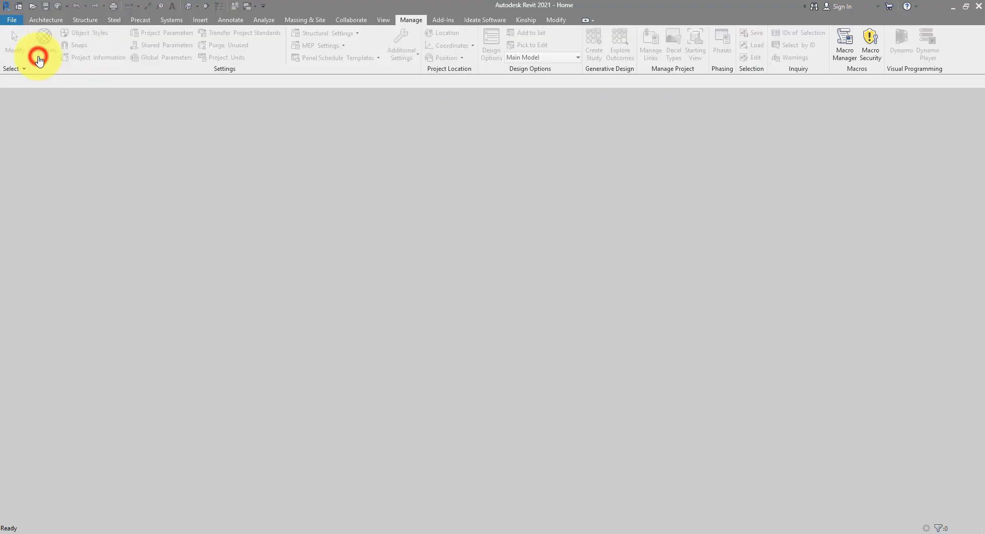
{"action": "left_click", "coordinate": [354, 21]}
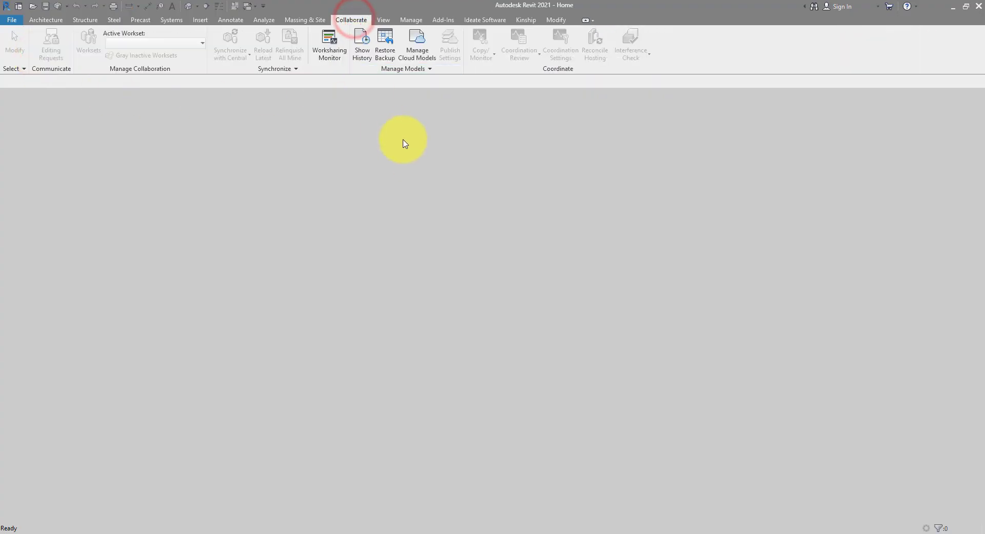
{"action": "left_click", "coordinate": [362, 63]}
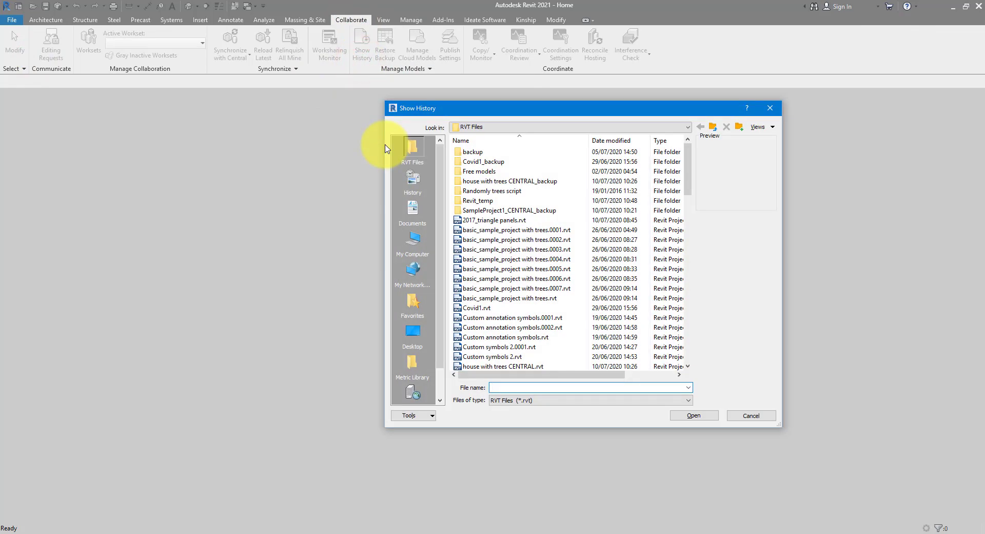
{"action": "left_click", "coordinate": [492, 152]}
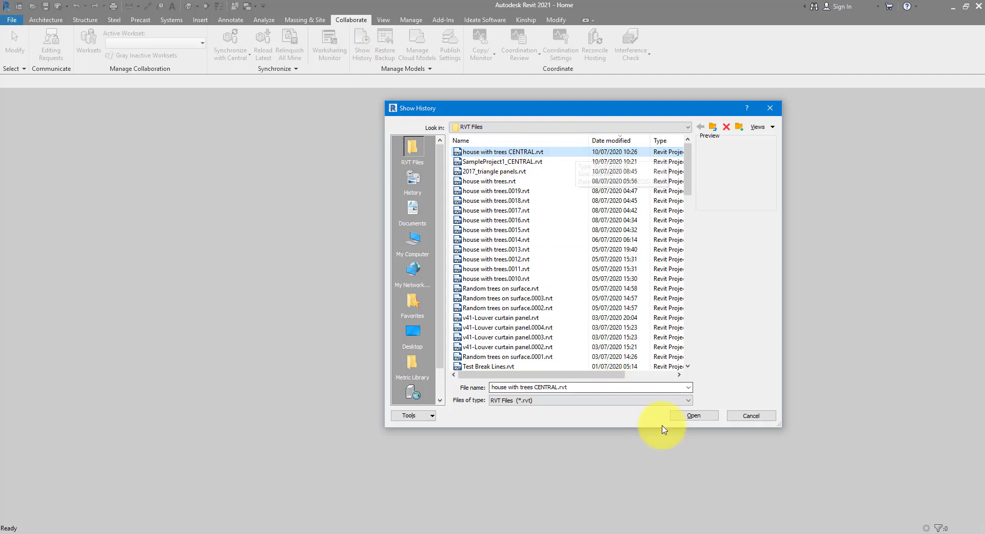
{"action": "left_click", "coordinate": [690, 416]}
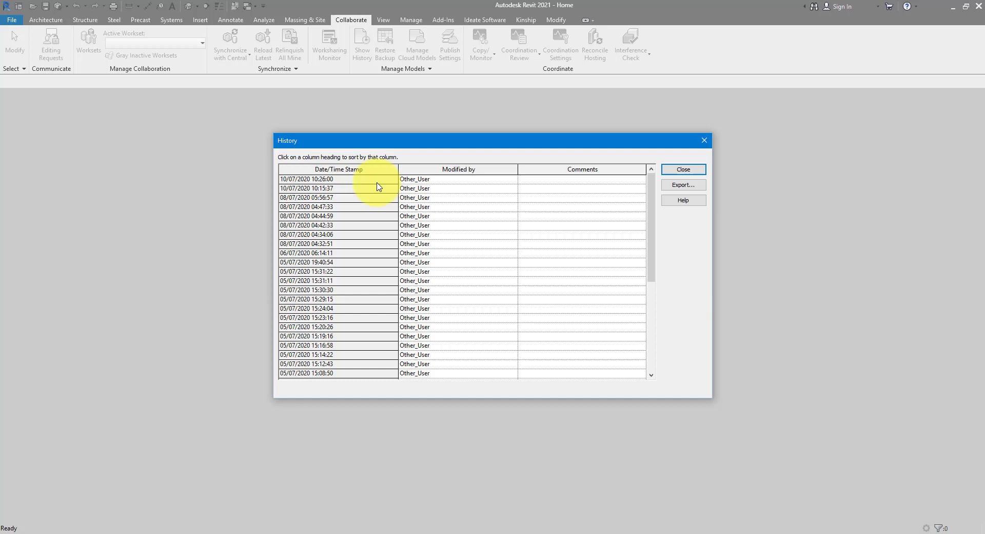
{"action": "left_click_drag", "start_coordinate": [652, 210], "coordinate": [651, 326]}
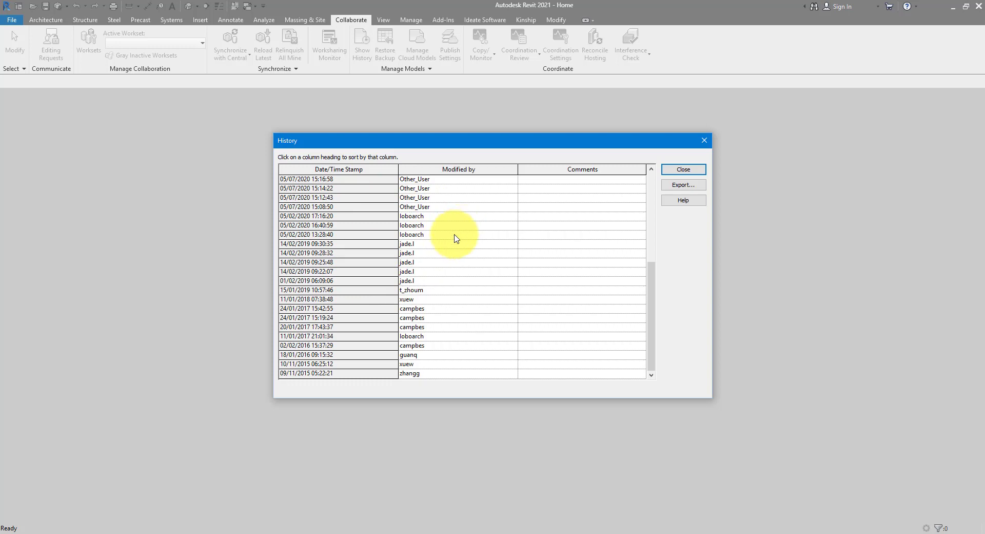
- Open house with trees CENTRAL.rvt as a new local copy, overwriting the existing local file
{"action": "left_click", "coordinate": [704, 140]}
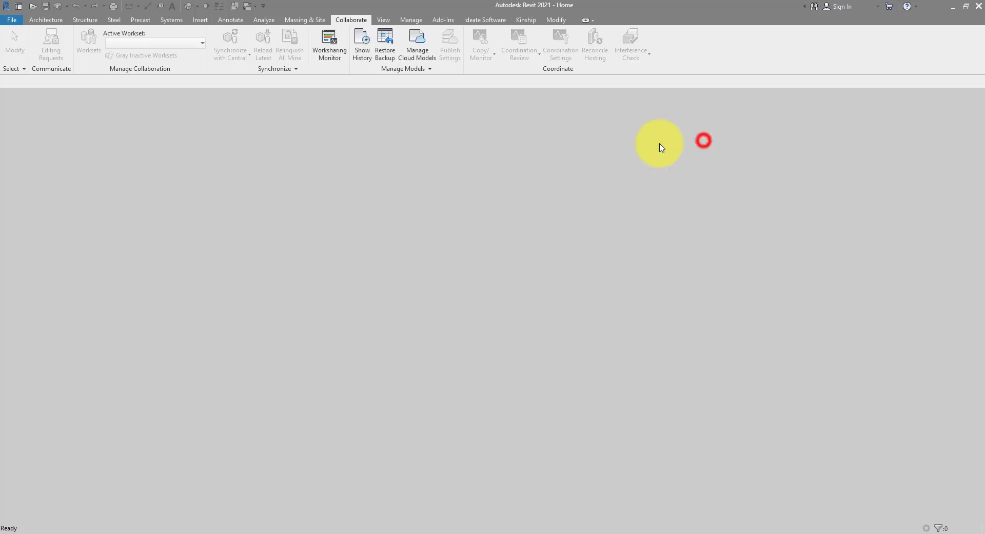
{"action": "left_click", "coordinate": [32, 6]}
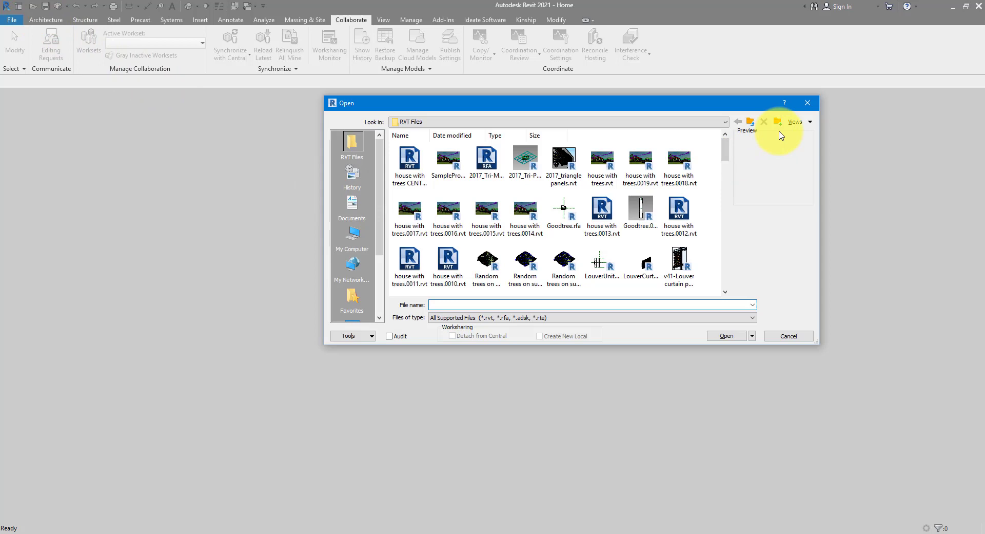
{"action": "left_click", "coordinate": [795, 121]}
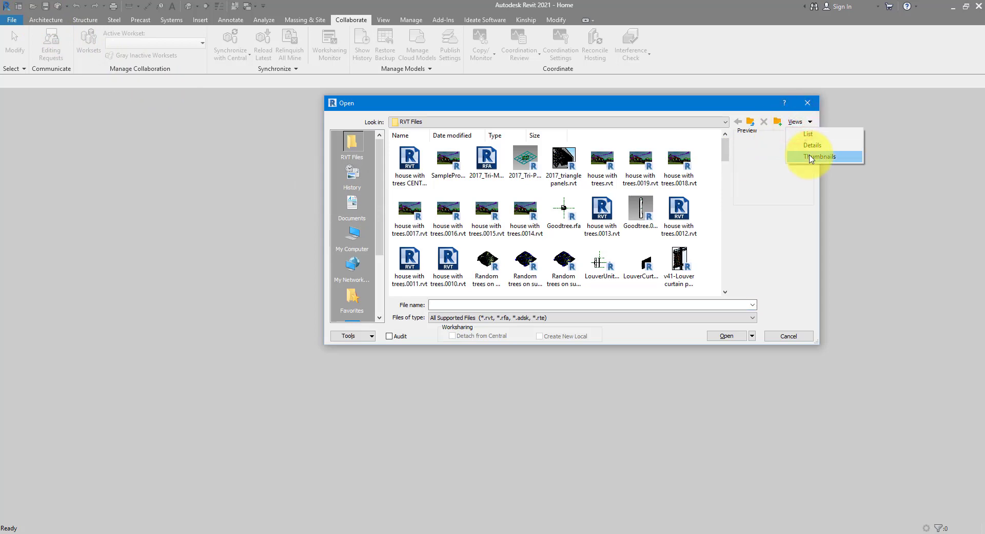
{"action": "left_click", "coordinate": [813, 145]}
{"action": "left_click", "coordinate": [441, 146]}
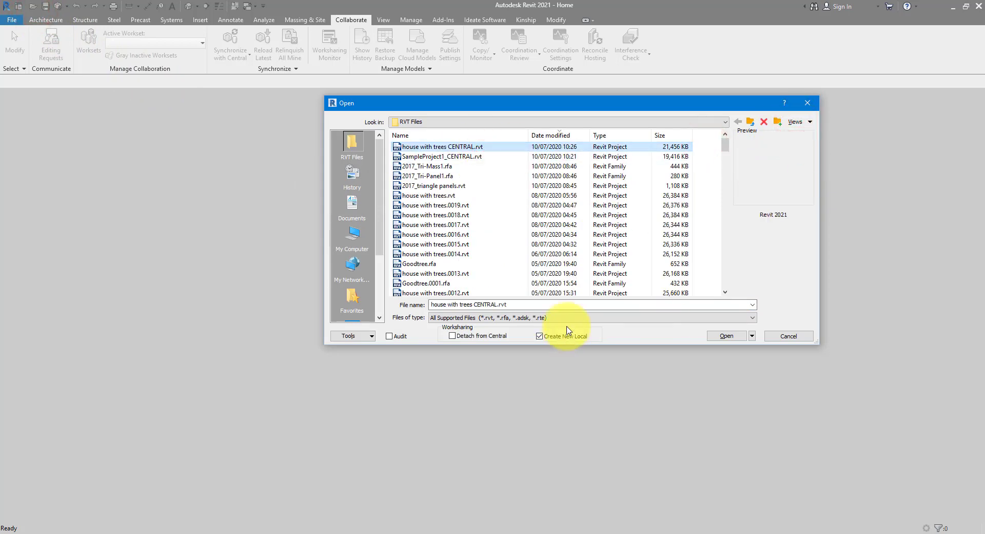
{"action": "left_click", "coordinate": [752, 336]}
{"action": "left_click", "coordinate": [737, 359]}
{"action": "left_click", "coordinate": [733, 337]}
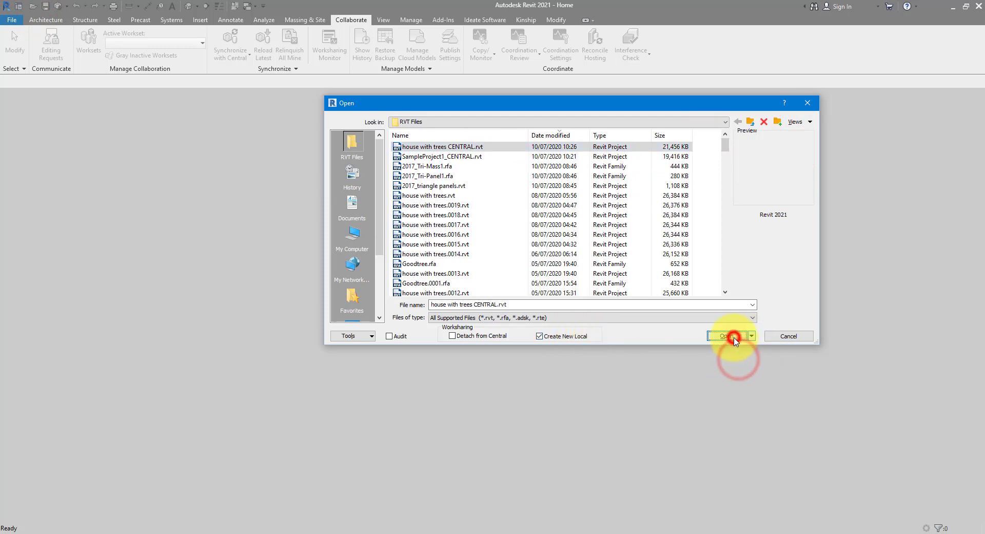
{"action": "left_click", "coordinate": [557, 249]}
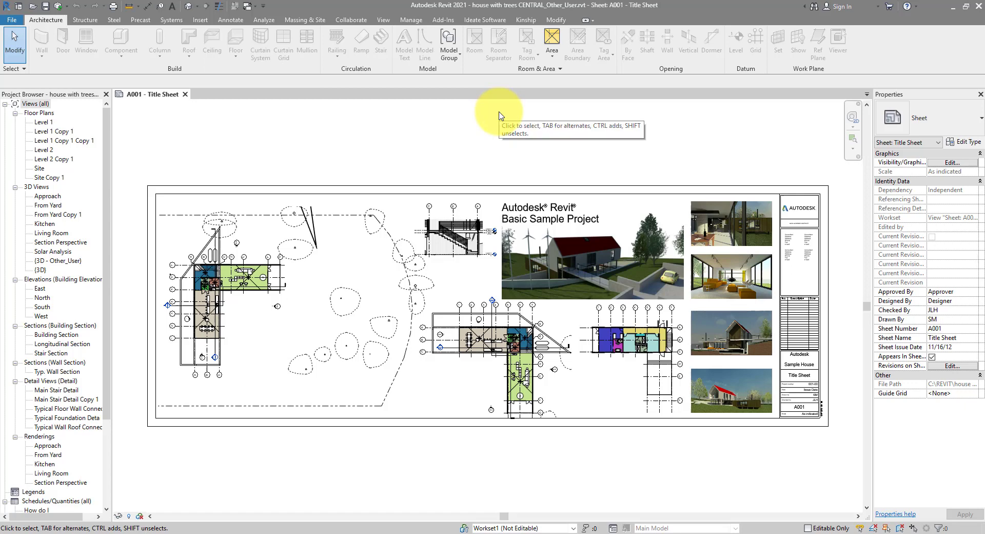
- Open the default 3D view and set the worksharing display to Owners
{"action": "left_click", "coordinate": [187, 6]}
{"action": "scroll", "coordinate": [497, 265], "scroll_direction": "up", "scroll_amount": 6}
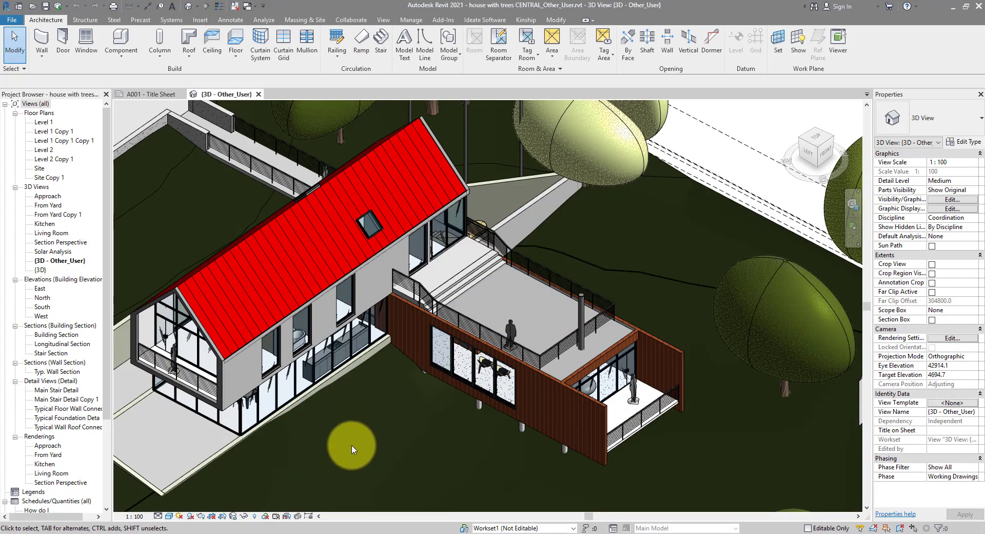
{"action": "left_click", "coordinate": [266, 516]}
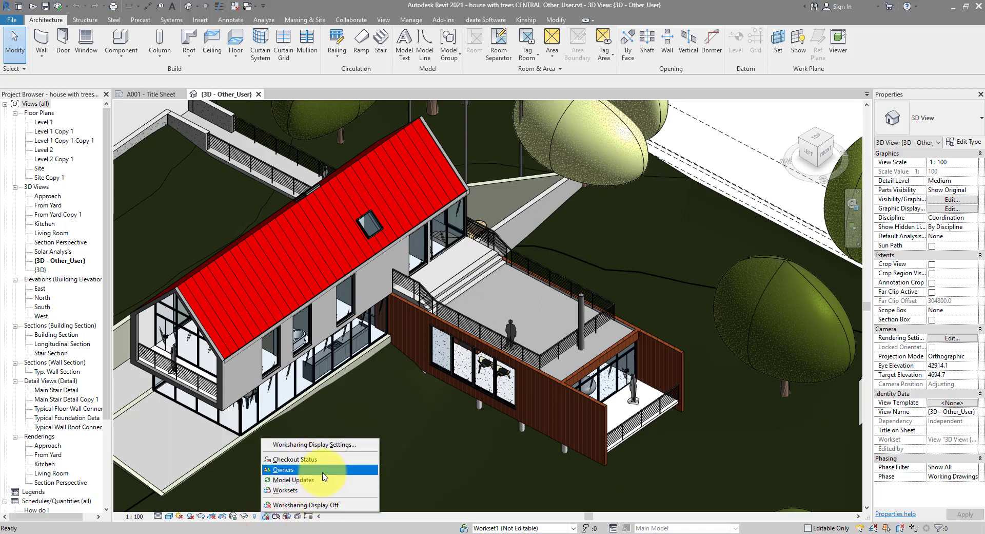
{"action": "left_click", "coordinate": [297, 468]}
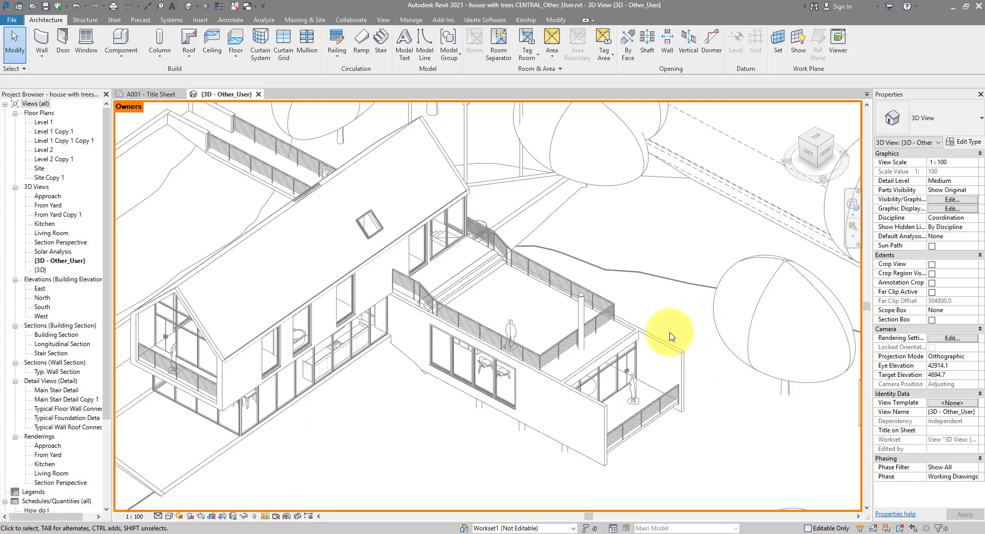
{"action": "mouse_move", "coordinate": [666, 345]}
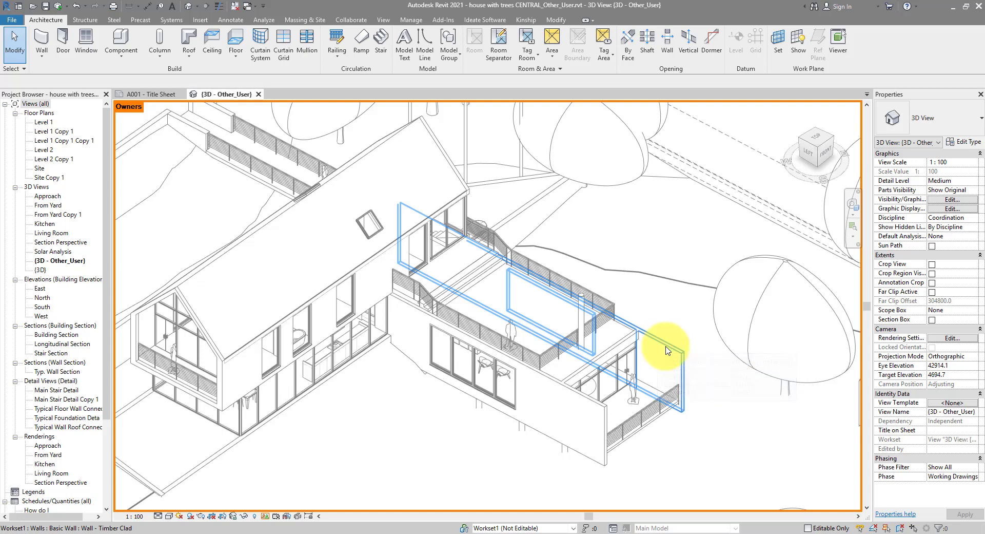
- Place a second RPC Female figure near the glass doors with Create Similar and synchronize with central
{"action": "scroll", "coordinate": [662, 396], "scroll_direction": "up", "scroll_amount": 5}
{"action": "middle_click_drag", "start_coordinate": [653, 467], "coordinate": [595, 418], "text": "shift"}
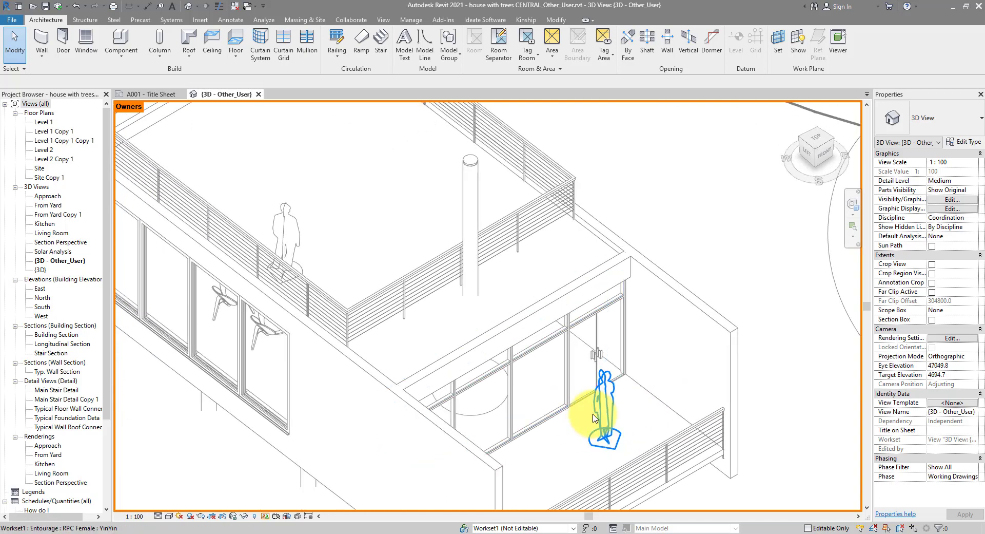
{"action": "left_click", "coordinate": [593, 415]}
{"action": "right_click", "coordinate": [596, 417]}
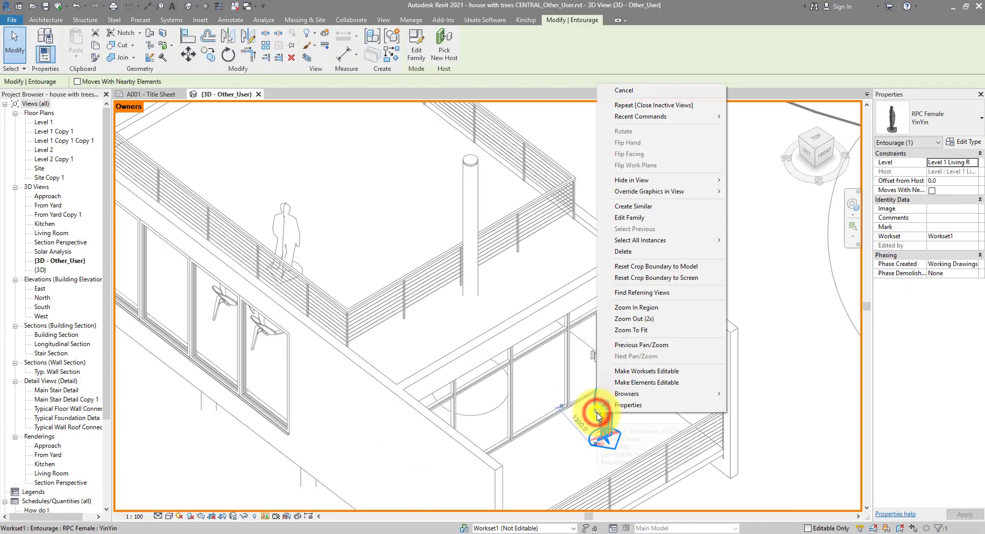
{"action": "left_click", "coordinate": [653, 205]}
{"action": "left_click", "coordinate": [543, 458]}
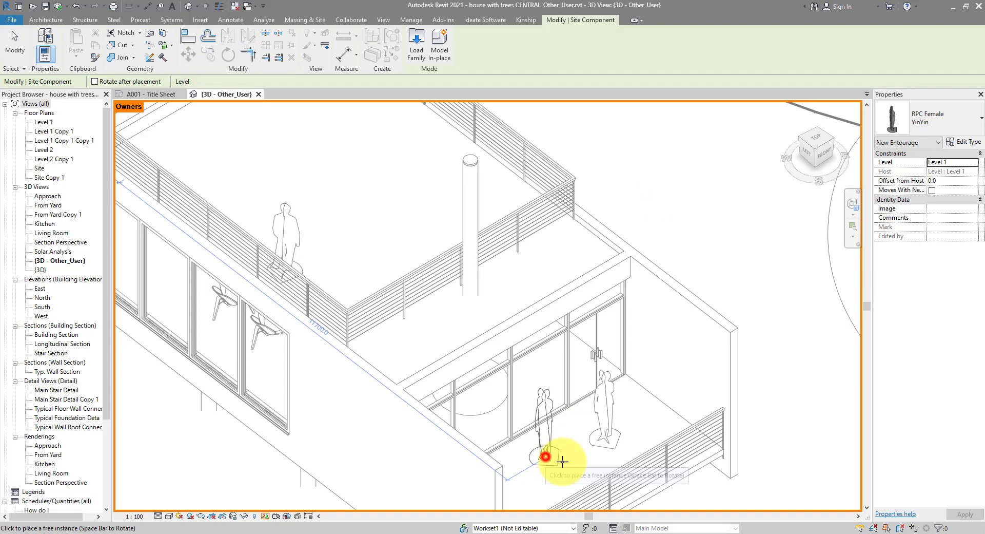
{"action": "key", "text": "Escape"}
{"action": "key", "text": "Escape"}
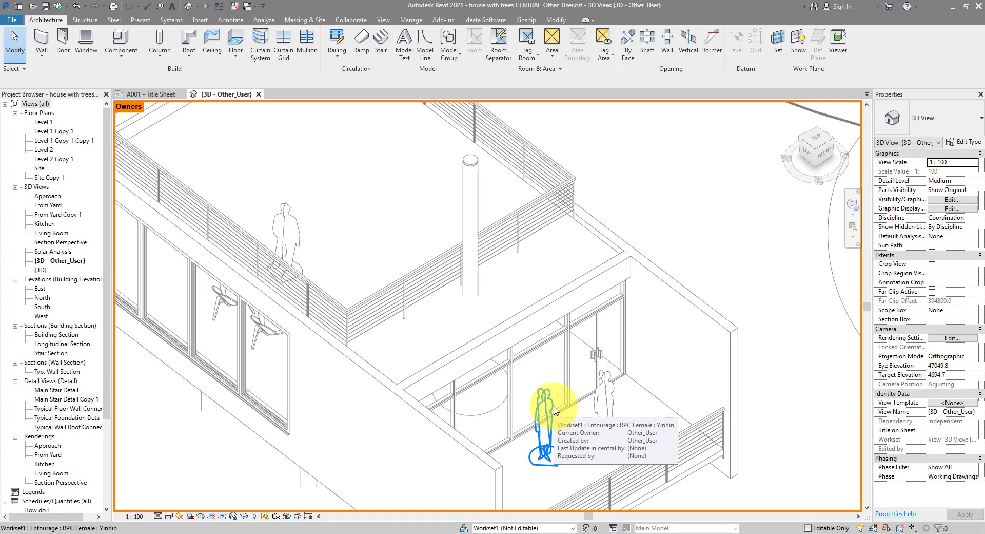
{"action": "left_click", "coordinate": [58, 6]}
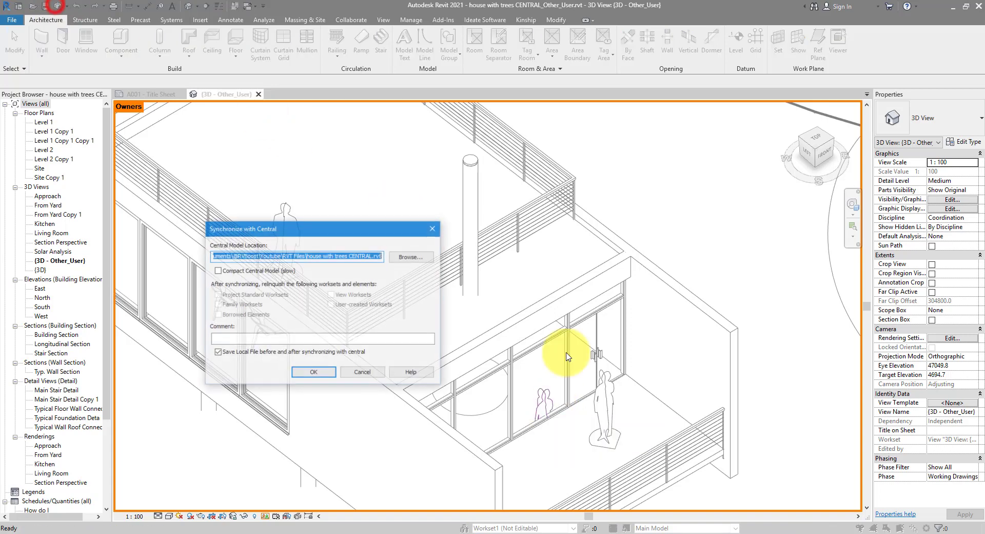
{"action": "left_click", "coordinate": [313, 373]}
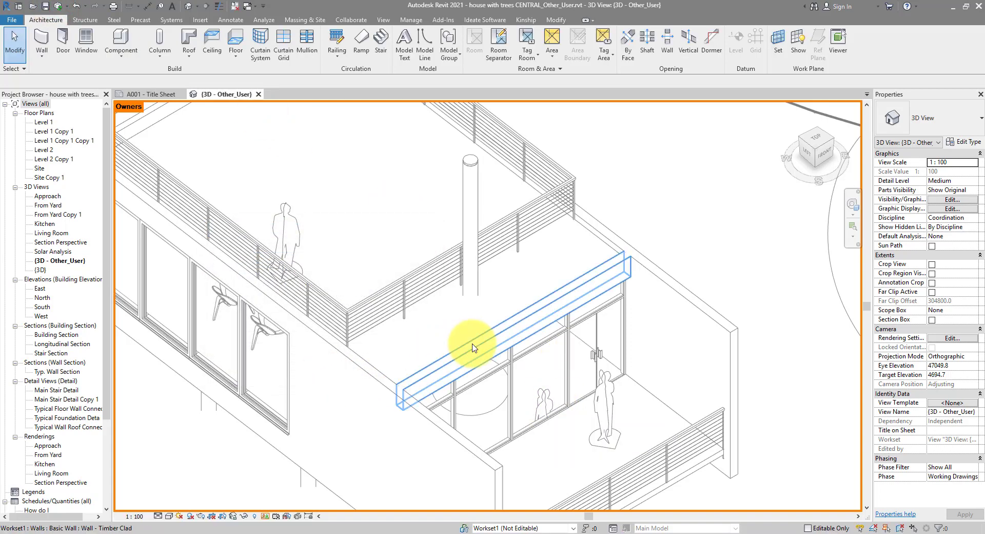
- Move the original female figure further across the terrace and synchronize with central again
{"action": "mouse_move", "coordinate": [547, 399]}
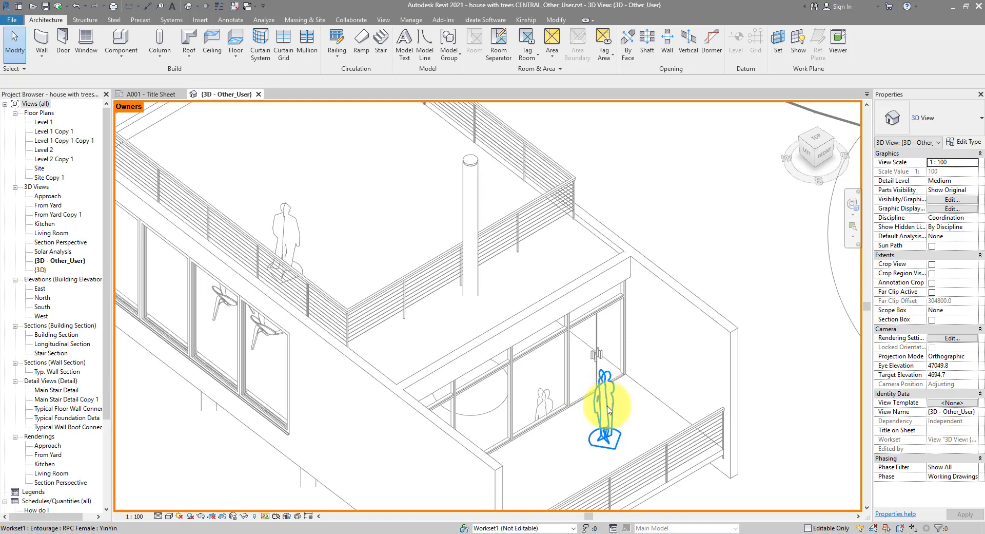
{"action": "mouse_move", "coordinate": [611, 409]}
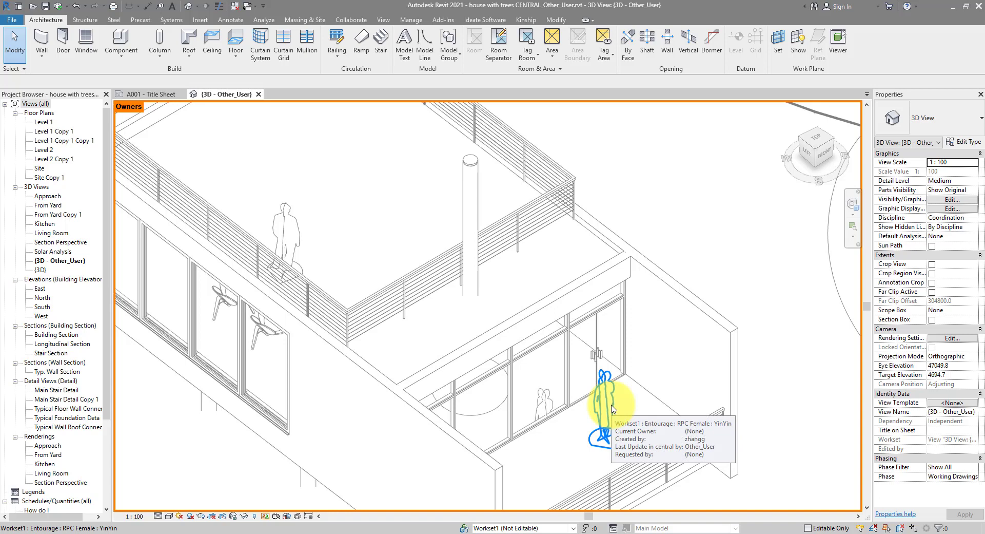
{"action": "left_click", "coordinate": [611, 409]}
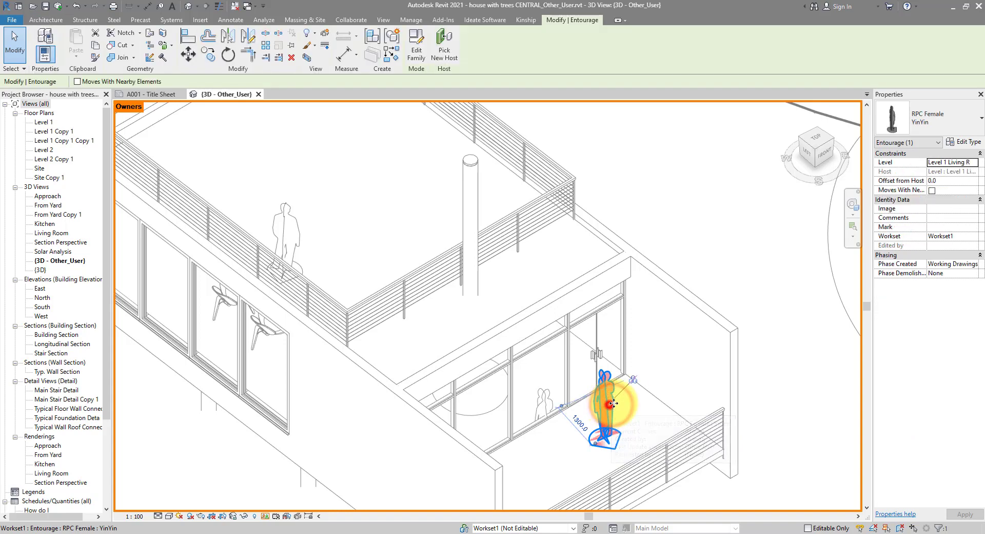
{"action": "left_click_drag", "start_coordinate": [611, 405], "coordinate": [640, 393]}
{"action": "left_click", "coordinate": [57, 6]}
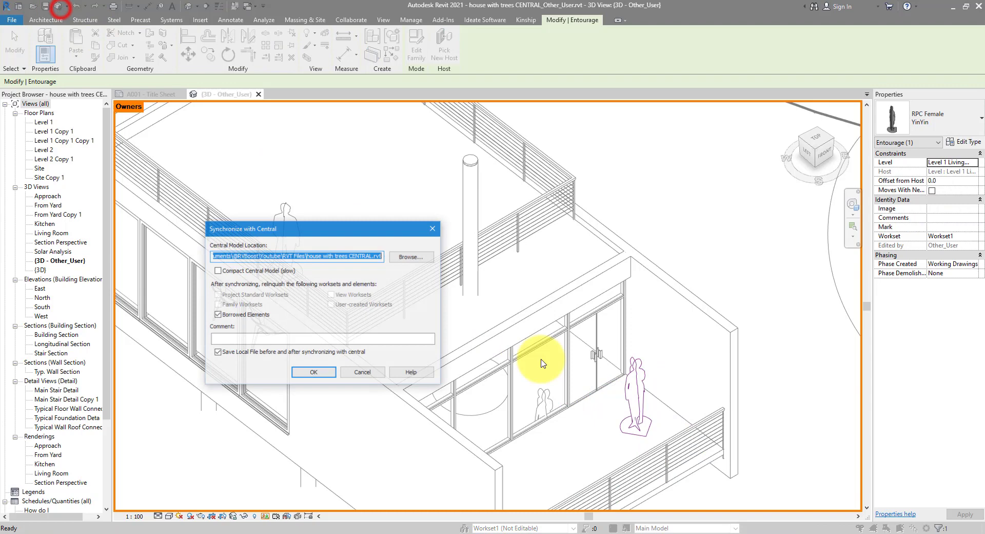
{"action": "left_click", "coordinate": [320, 372]}
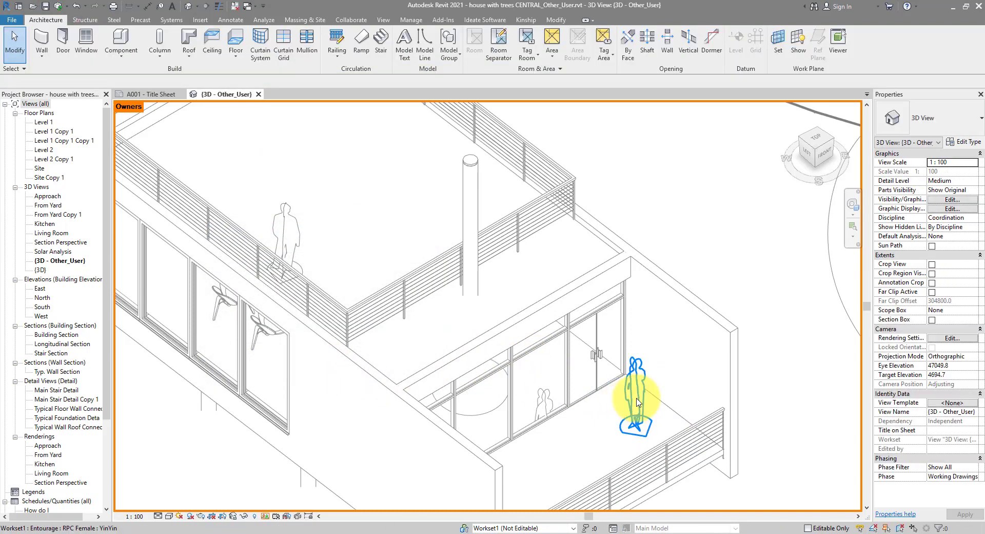
{"action": "mouse_move", "coordinate": [637, 401]}
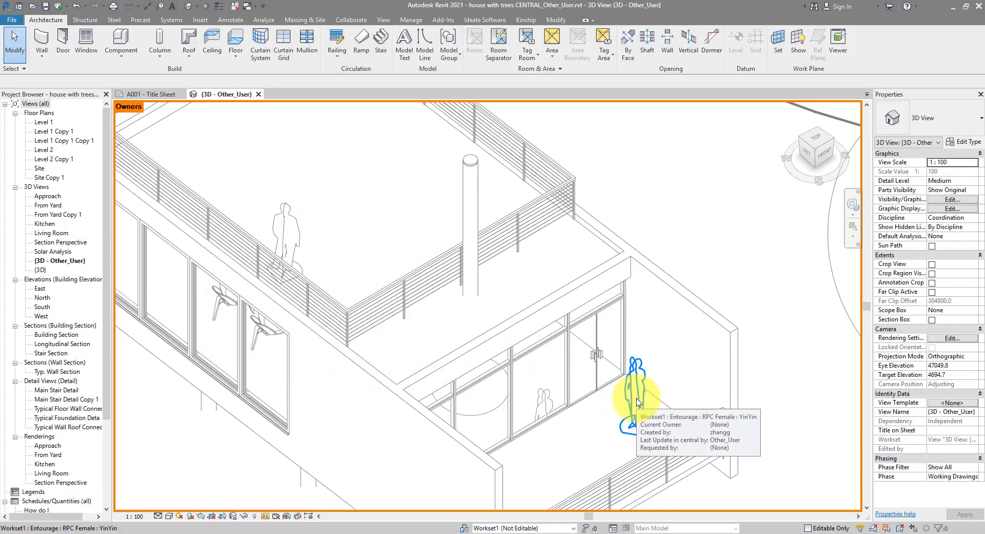
- In Options > User Interface, switch tooltip assistance to None, back to High, and confirm
{"action": "left_click", "coordinate": [13, 22]}
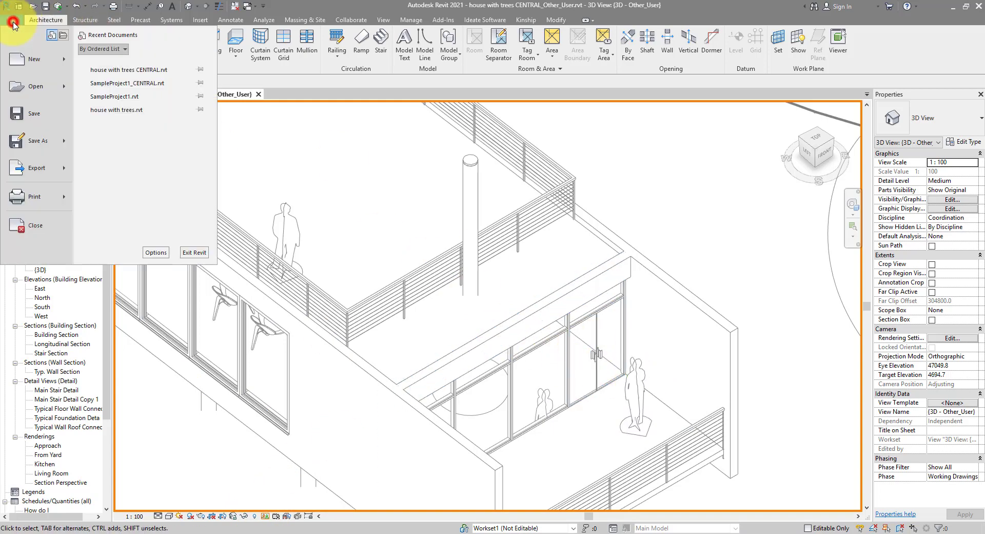
{"action": "left_click", "coordinate": [155, 253]}
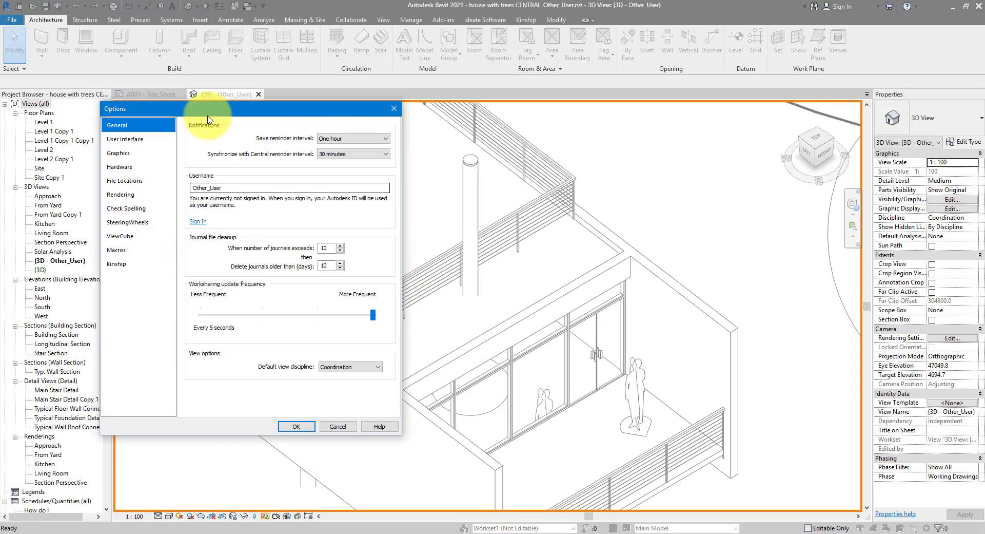
{"action": "left_click", "coordinate": [129, 139]}
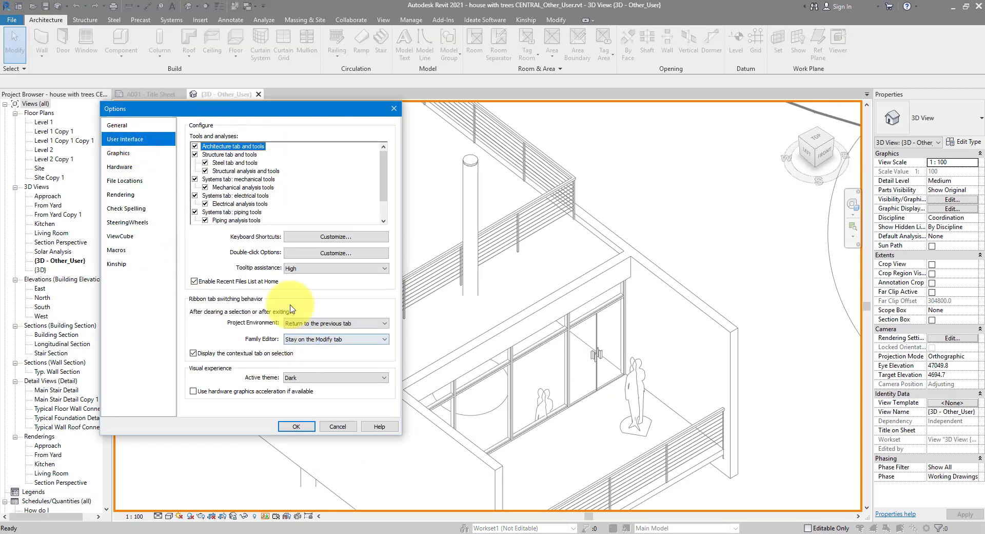
{"action": "left_click", "coordinate": [306, 268]}
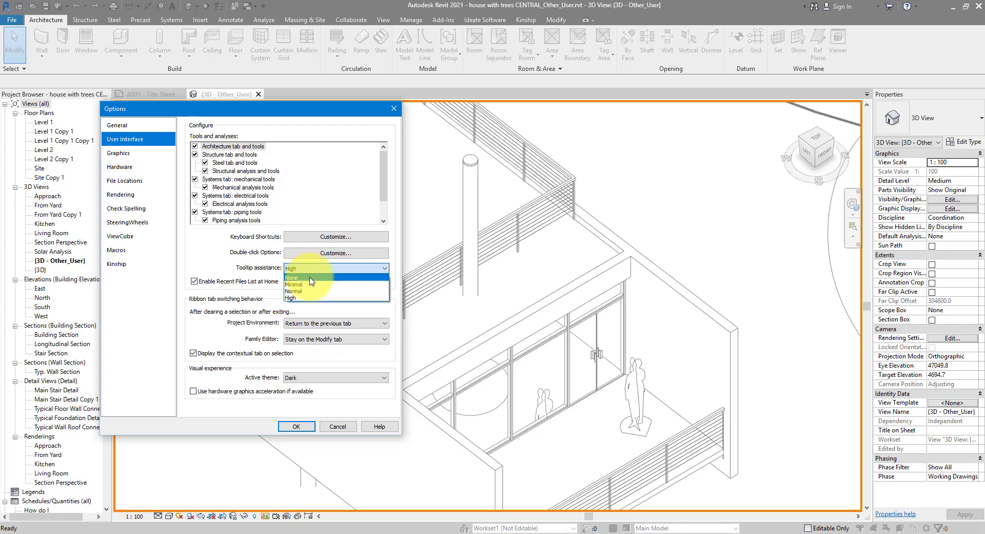
{"action": "left_click", "coordinate": [307, 277]}
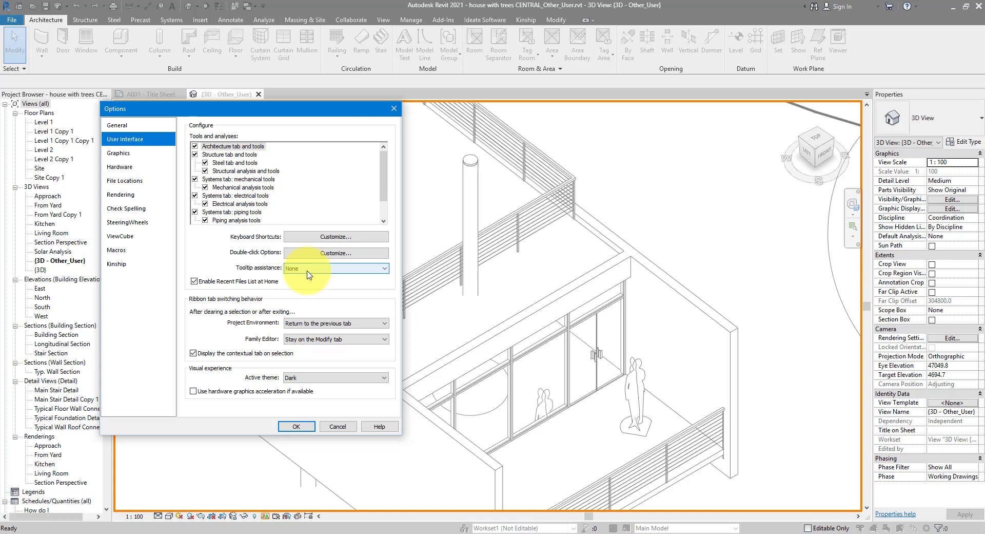
{"action": "left_click", "coordinate": [308, 271]}
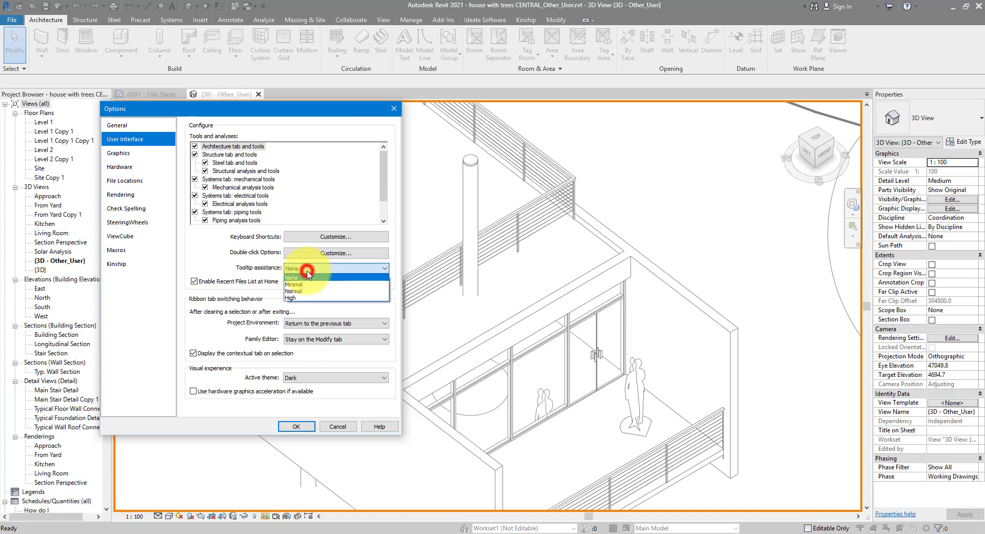
{"action": "left_click", "coordinate": [331, 298]}
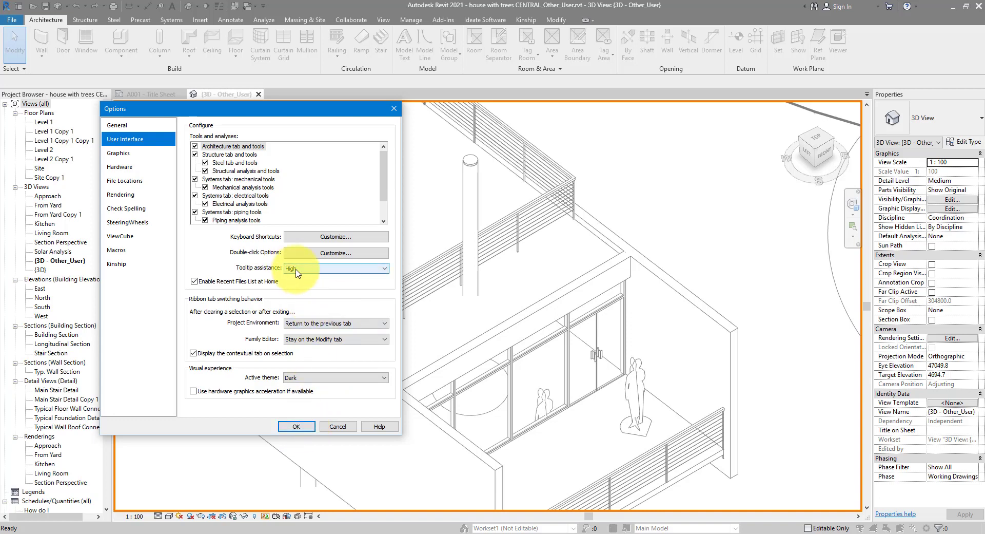
{"action": "left_click", "coordinate": [296, 426]}
- Zoom out and pan to recentre the house in 3D, then select Level 1 in the Project Browser
{"action": "scroll", "coordinate": [451, 280], "scroll_direction": "down", "scroll_amount": 5}
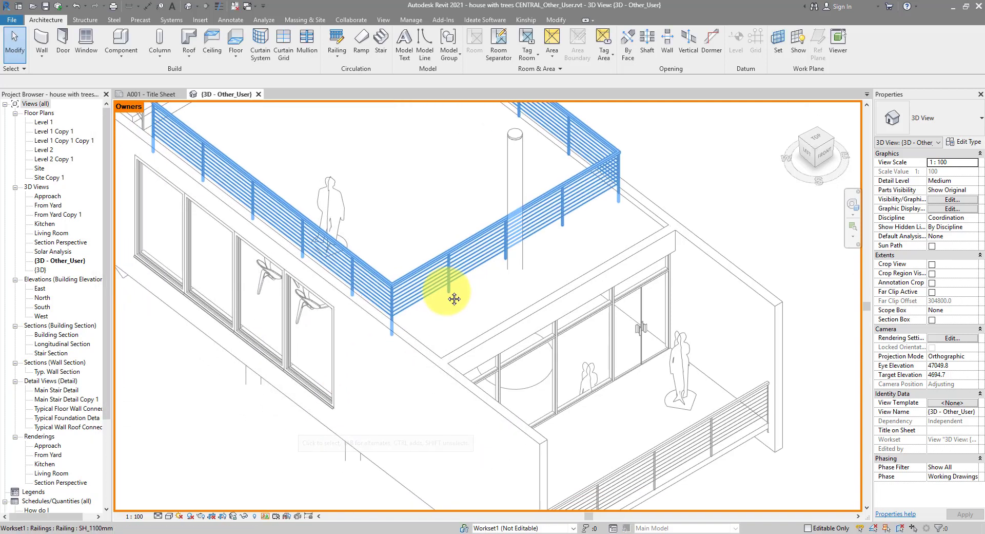
{"action": "middle_click_drag", "start_coordinate": [597, 275], "coordinate": [570, 288]}
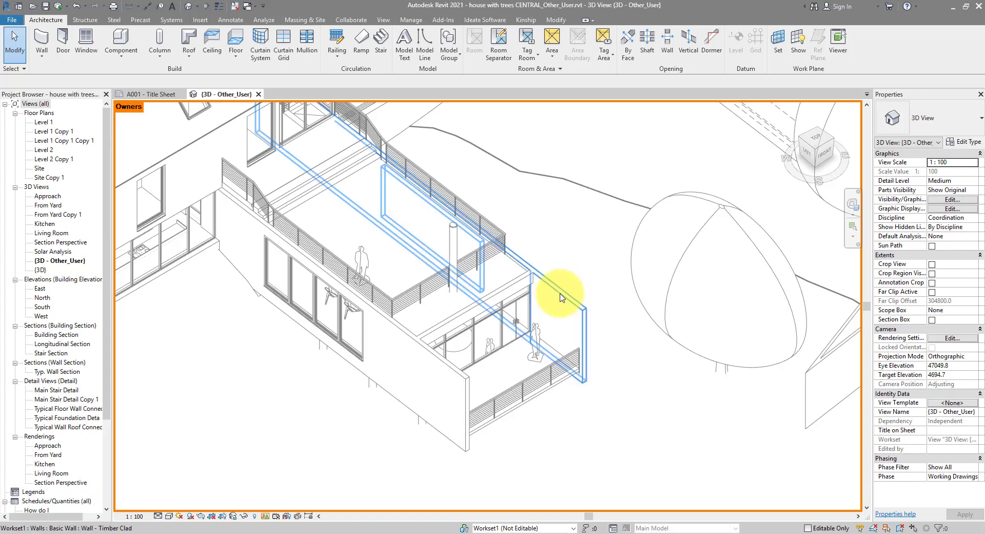
{"action": "left_click", "coordinate": [44, 121]}
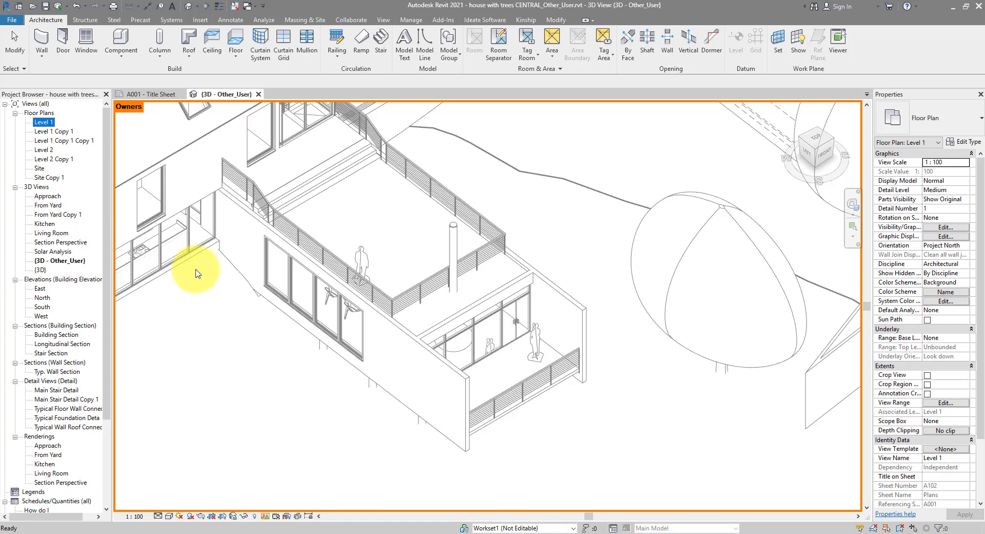
- Launch Dynamo from the Manage tab and open the Get worksharing info graph
{"action": "left_click", "coordinate": [411, 19]}
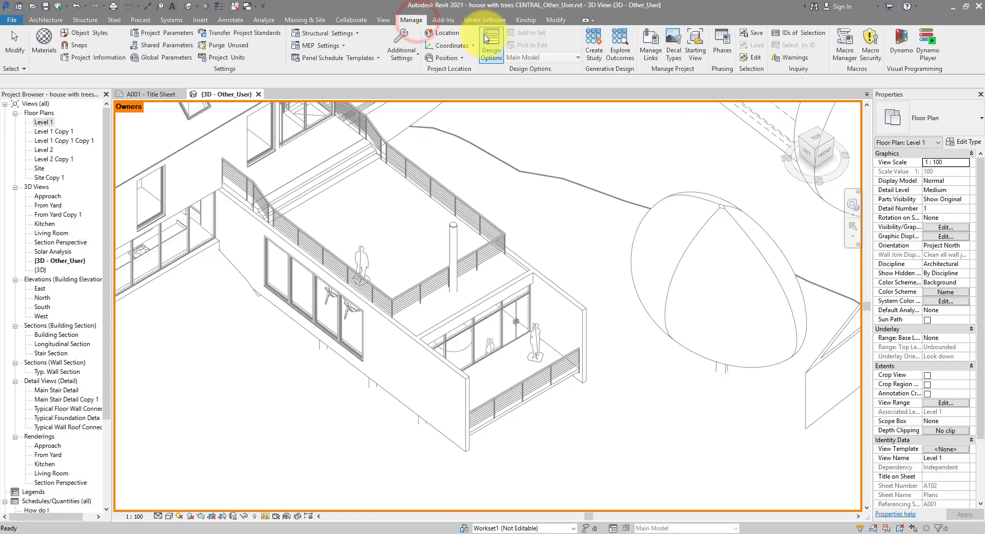
{"action": "left_click", "coordinate": [901, 58]}
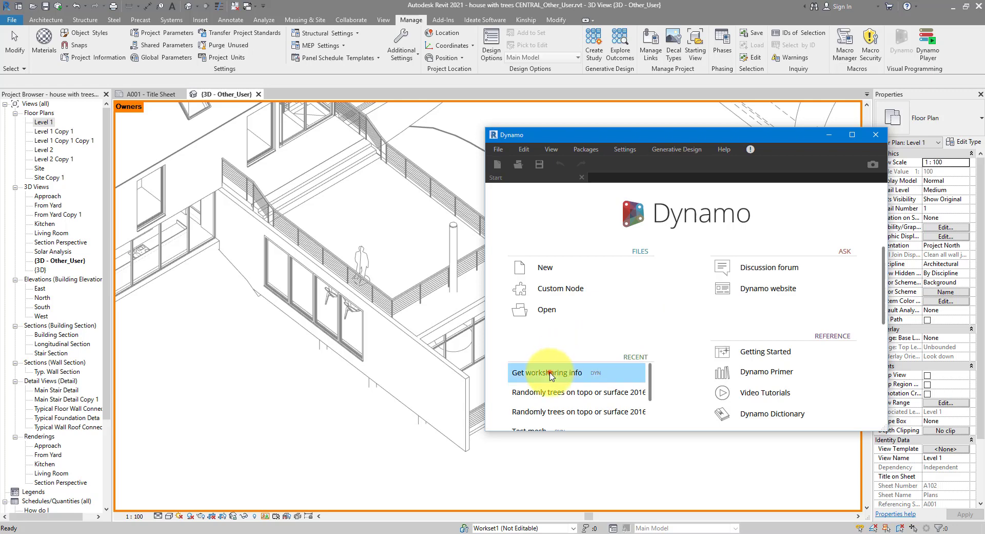
{"action": "left_click", "coordinate": [550, 372]}
{"action": "scroll", "coordinate": [666, 349], "scroll_direction": "up", "scroll_amount": 2}
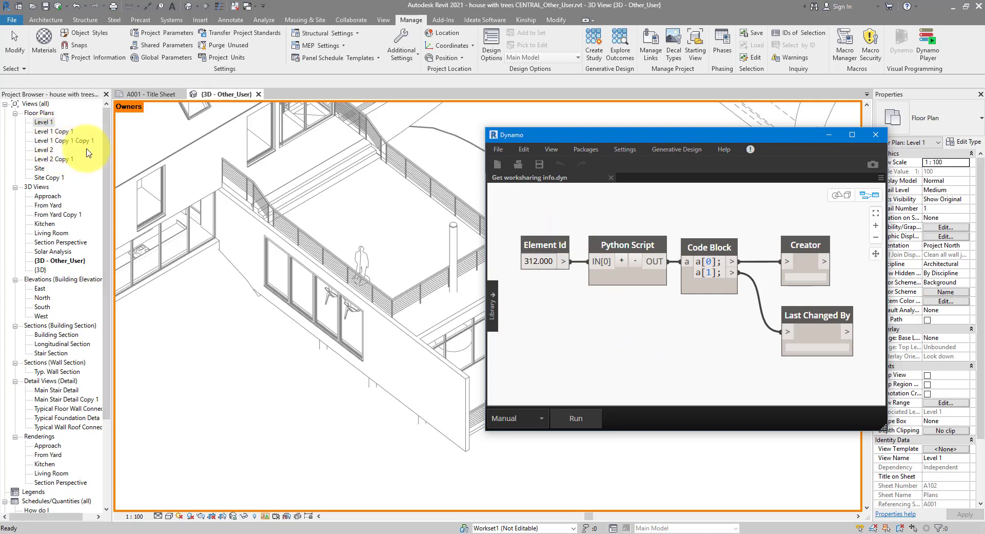
- Copy the Level 2 plan's element ID 245424 into the graph's Element Id and run it
{"action": "left_click", "coordinate": [55, 151]}
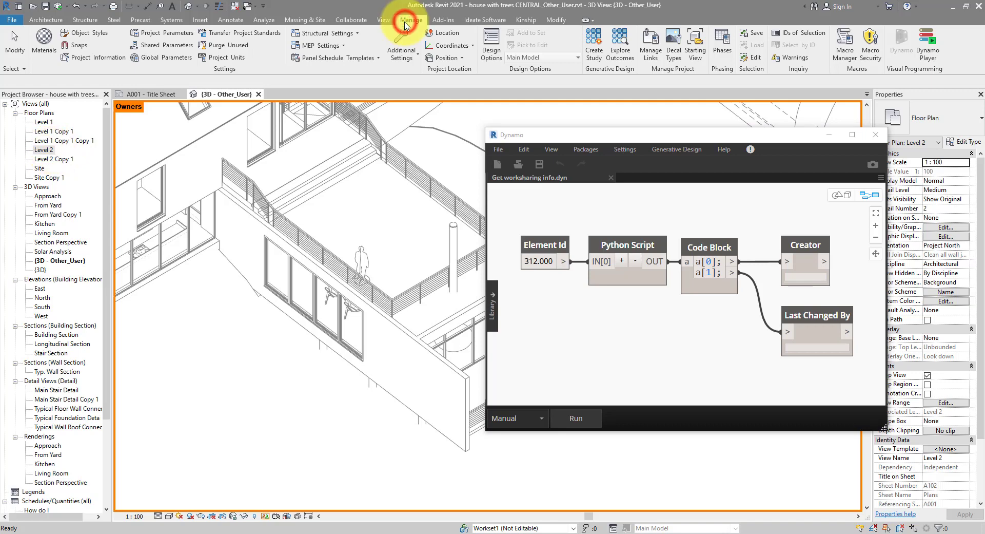
{"action": "left_click", "coordinate": [799, 34]}
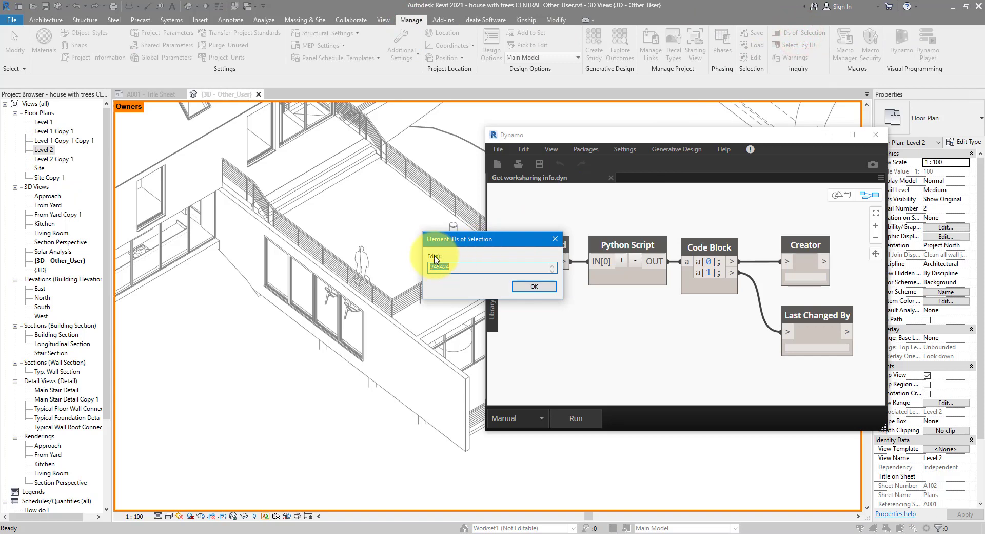
{"action": "right_click", "coordinate": [442, 266]}
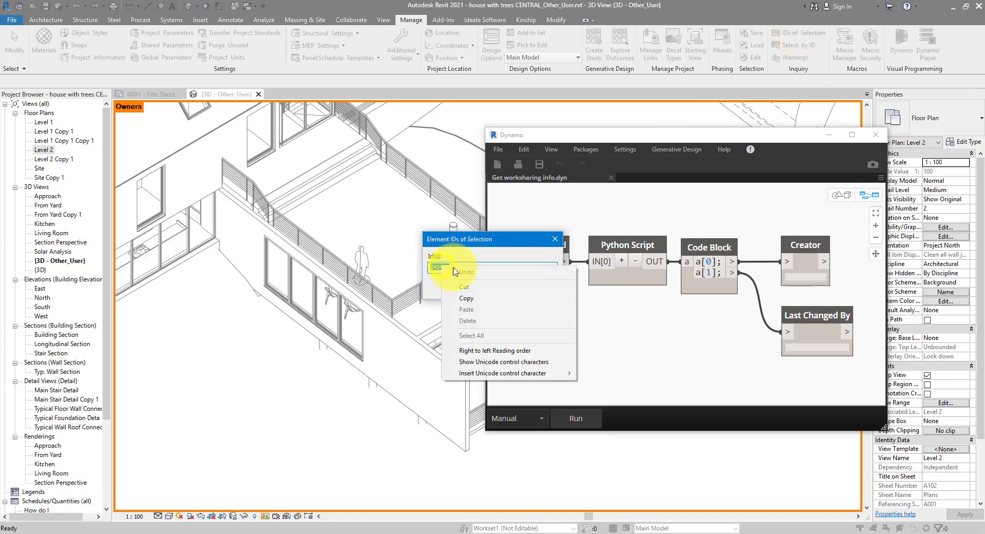
{"action": "left_click", "coordinate": [464, 290]}
{"action": "left_click", "coordinate": [533, 288]}
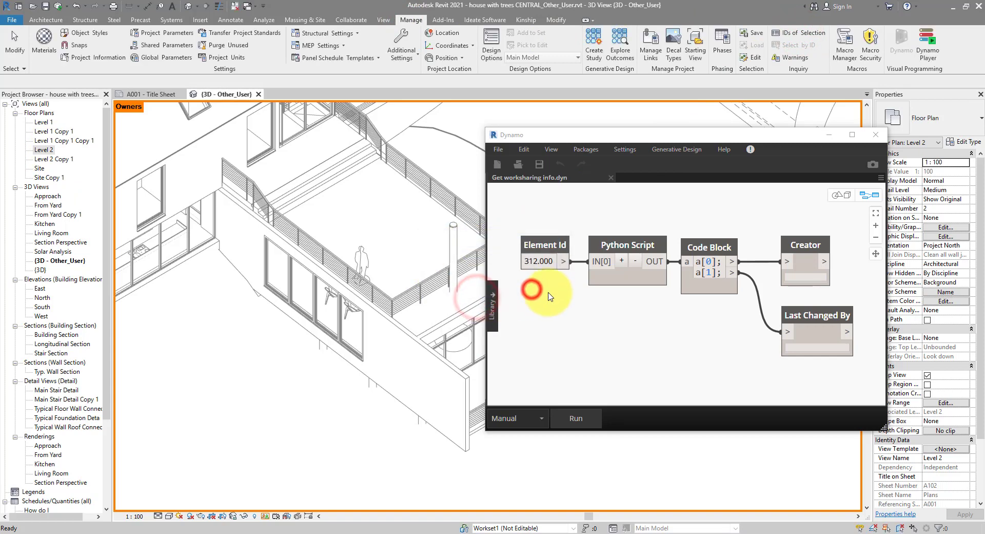
{"action": "double_click", "coordinate": [535, 261]}
{"action": "right_click", "coordinate": [538, 260]}
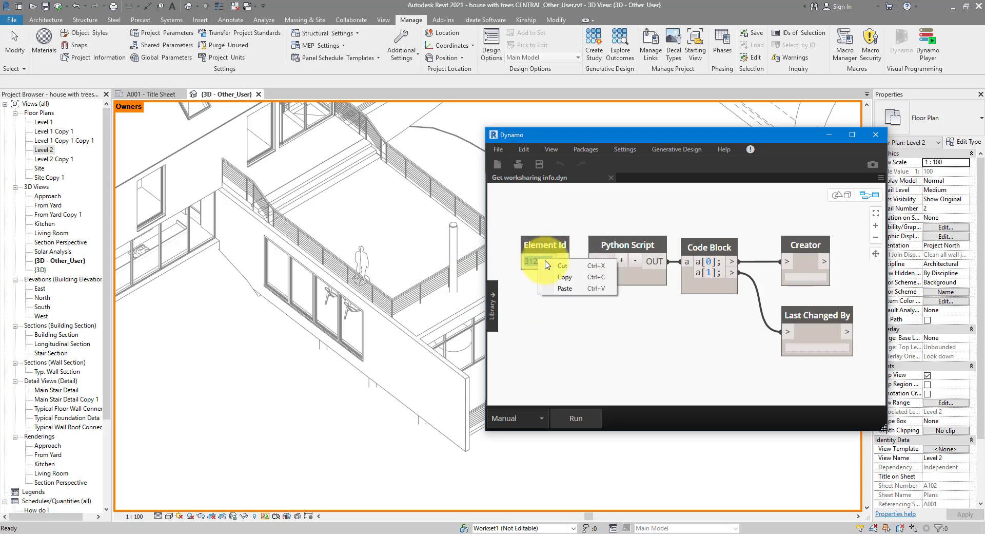
{"action": "left_click", "coordinate": [565, 288]}
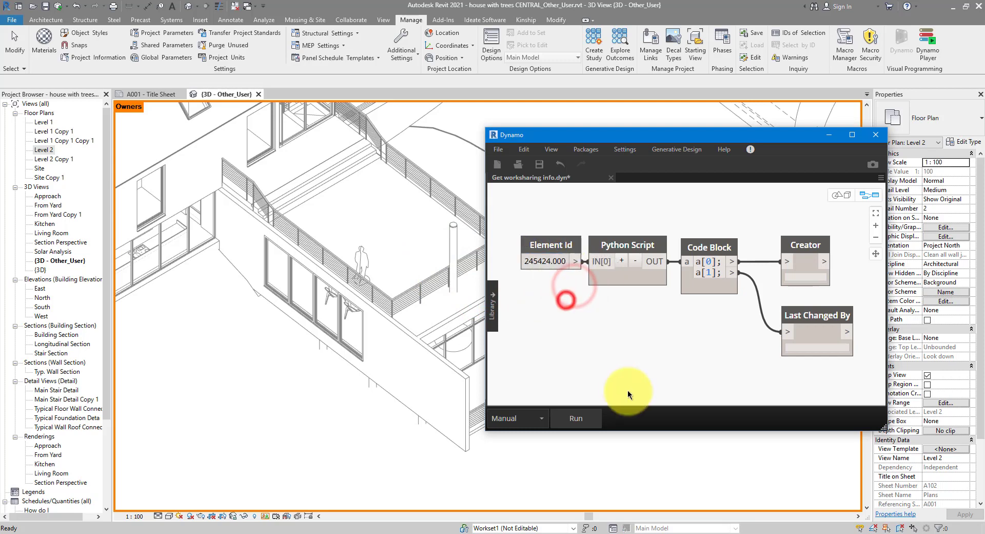
{"action": "left_click", "coordinate": [588, 418]}
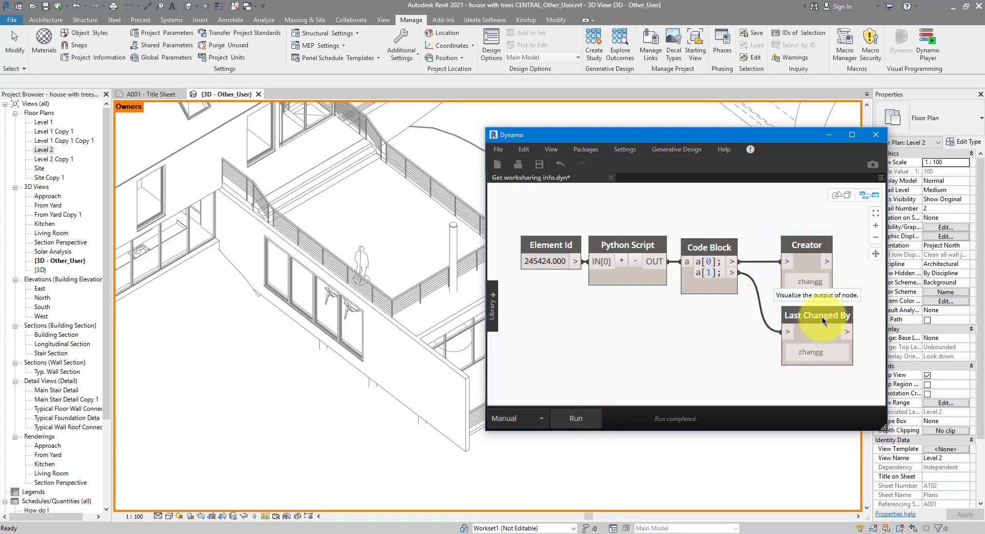
- Rename the Level 2 plan view to 'Level 2 test' without renaming the level, and synchronize with central
{"action": "left_click", "coordinate": [45, 150]}
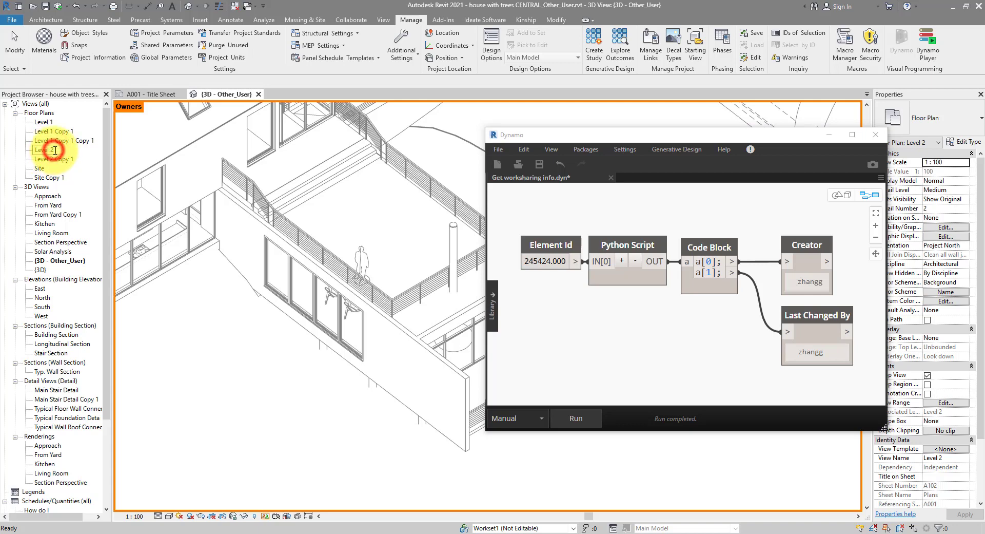
{"action": "left_click", "coordinate": [54, 150]}
{"action": "key", "text": "Return"}
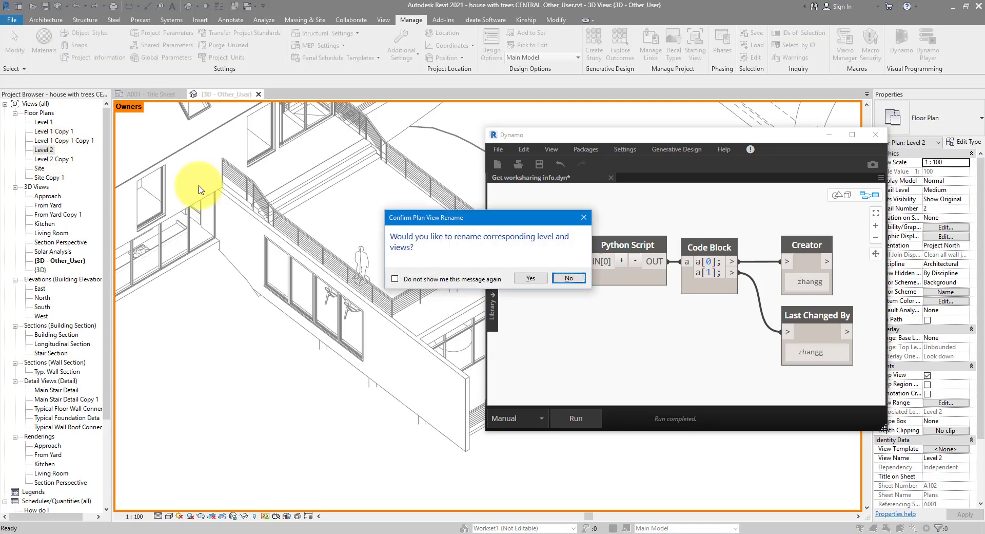
{"action": "left_click", "coordinate": [557, 278]}
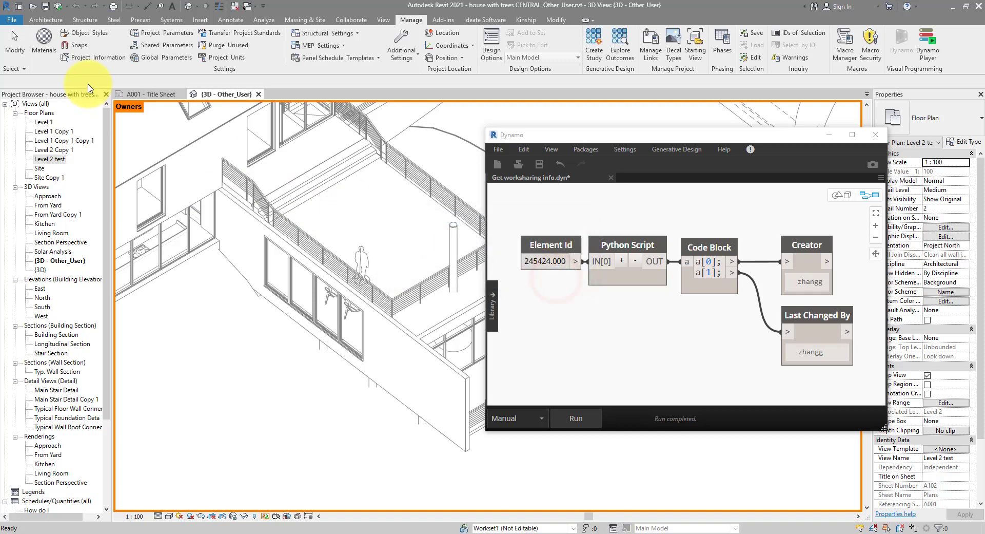
{"action": "left_click", "coordinate": [56, 6]}
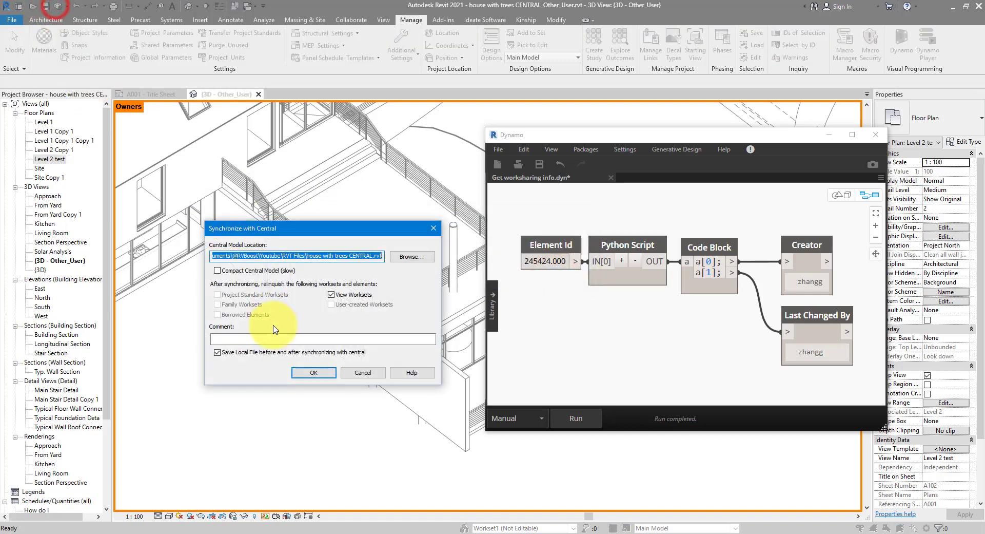
{"action": "left_click", "coordinate": [314, 372]}
- Close and save the Get worksharing info graph, reopen it and run it again
{"action": "left_click", "coordinate": [611, 178]}
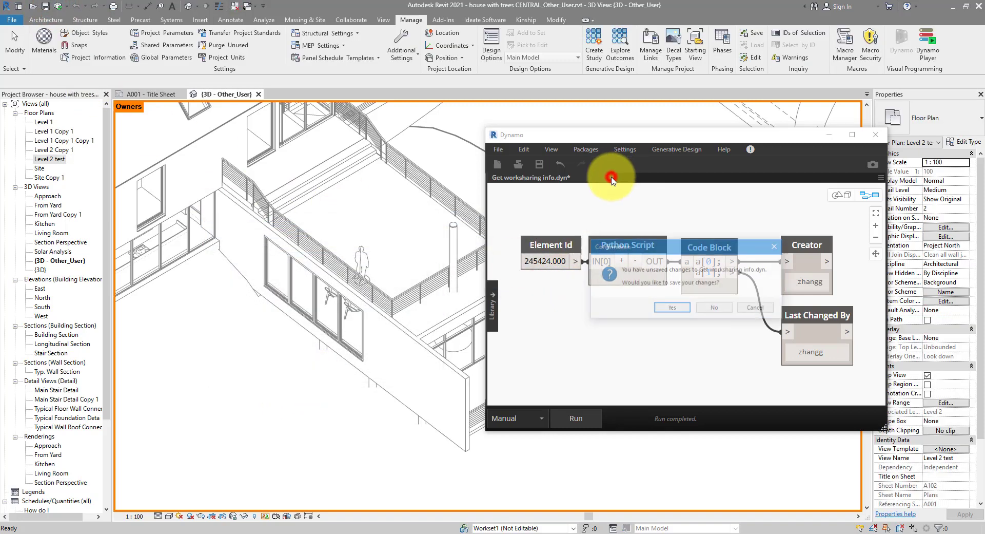
{"action": "left_click", "coordinate": [672, 307]}
{"action": "left_click", "coordinate": [553, 372]}
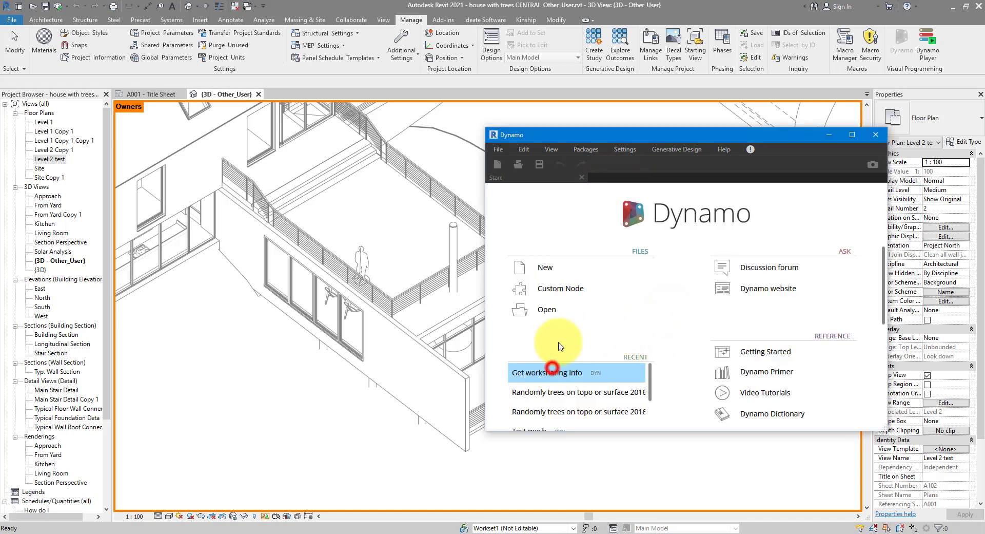
{"action": "left_click", "coordinate": [581, 415]}
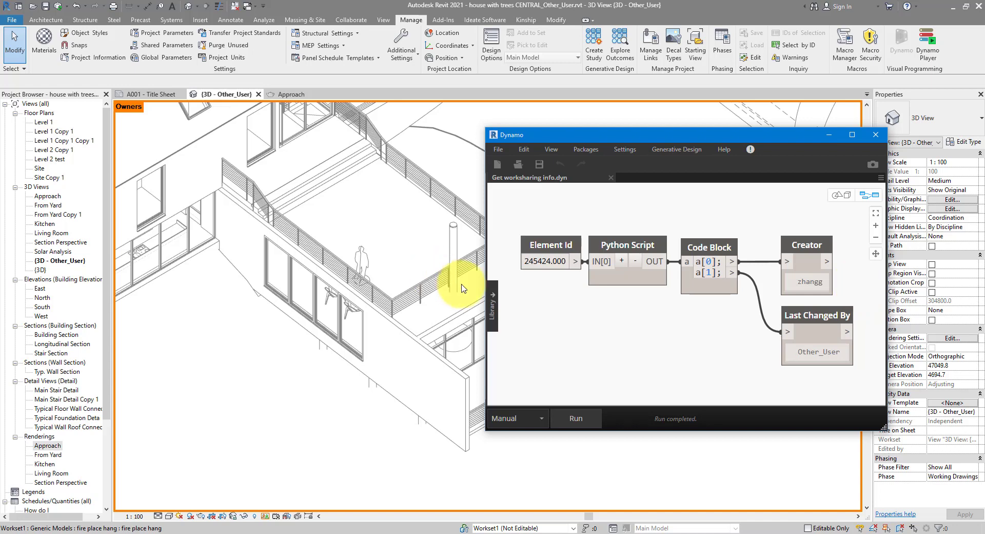
- Minimize Dynamo, zoom to the living room window and delete one lounge chair
{"action": "left_click", "coordinate": [828, 134]}
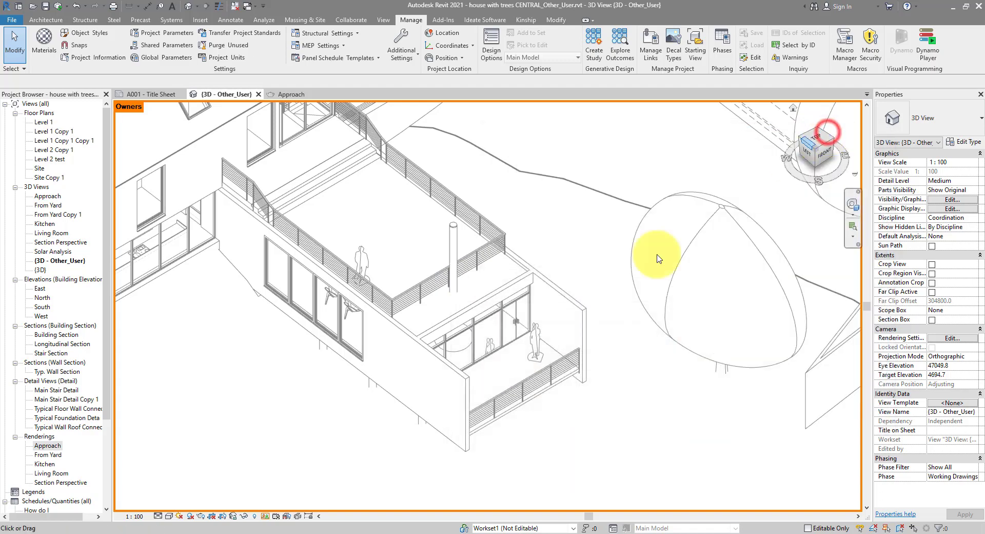
{"action": "scroll", "coordinate": [359, 318], "scroll_direction": "up", "scroll_amount": 5}
{"action": "middle_click_drag", "start_coordinate": [337, 307], "coordinate": [348, 266]}
{"action": "left_click", "coordinate": [277, 287]}
{"action": "scroll", "coordinate": [347, 267], "scroll_direction": "up", "scroll_amount": 2}
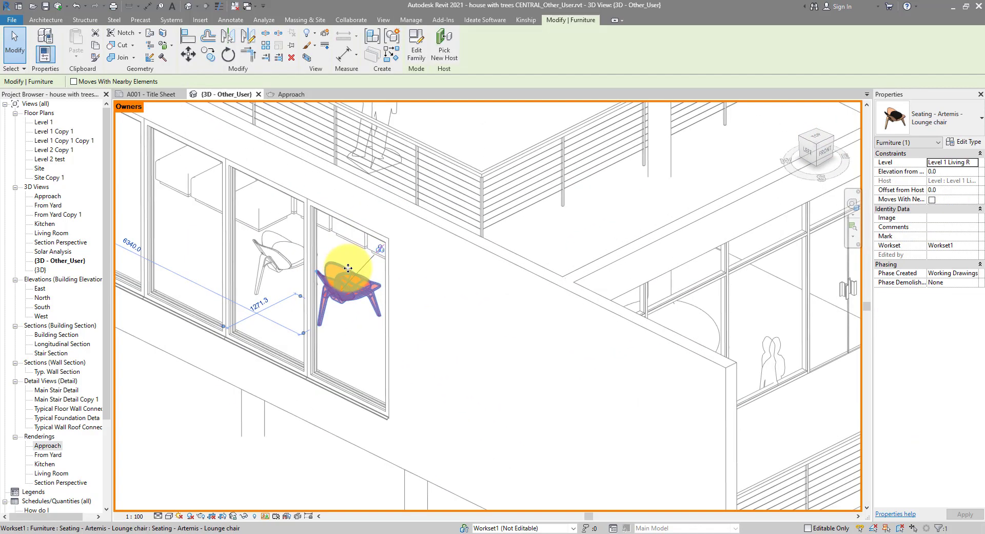
{"action": "key", "text": "Delete"}
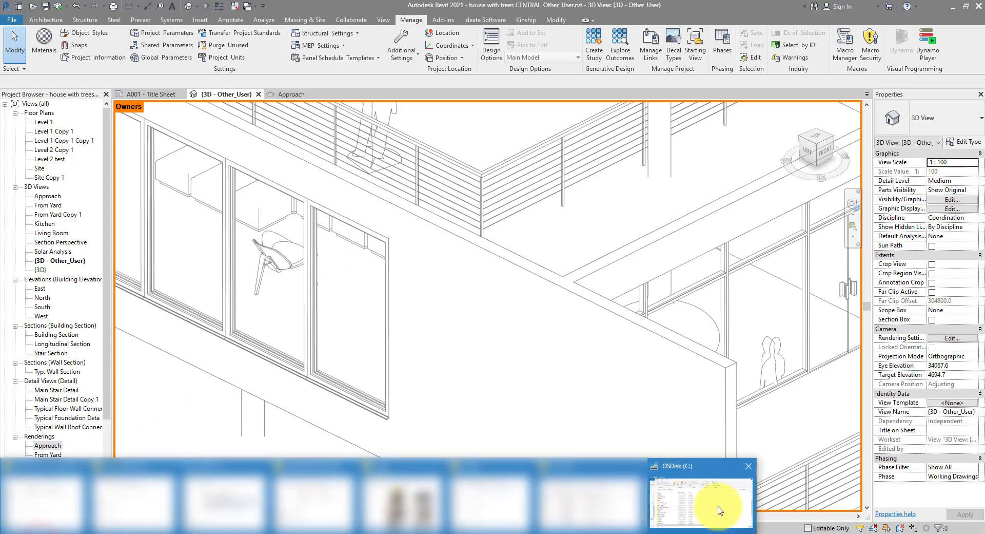
- In File Explorer on drive C:, open Users, then your own profile folder, and select AppData
{"action": "left_click", "coordinate": [717, 506]}
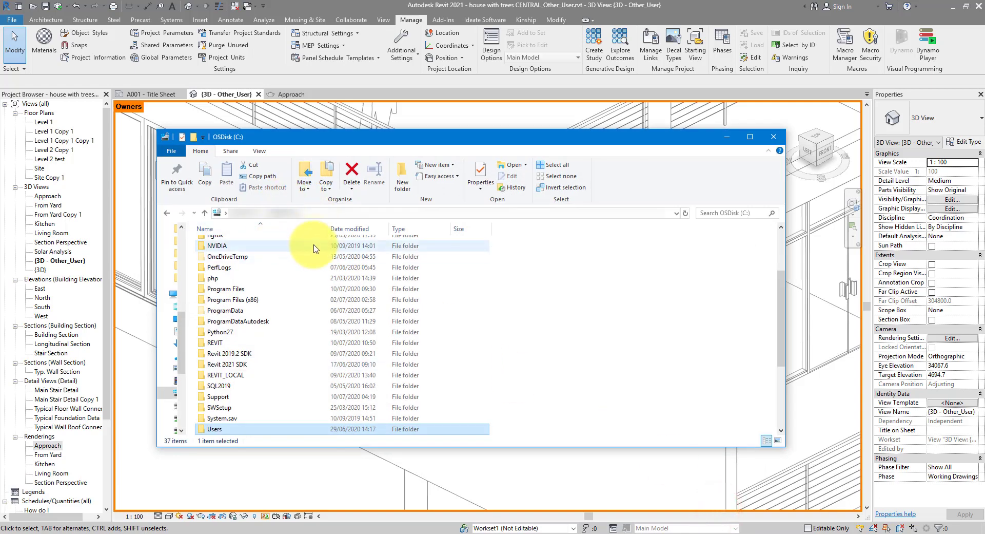
{"action": "double_click", "coordinate": [222, 429]}
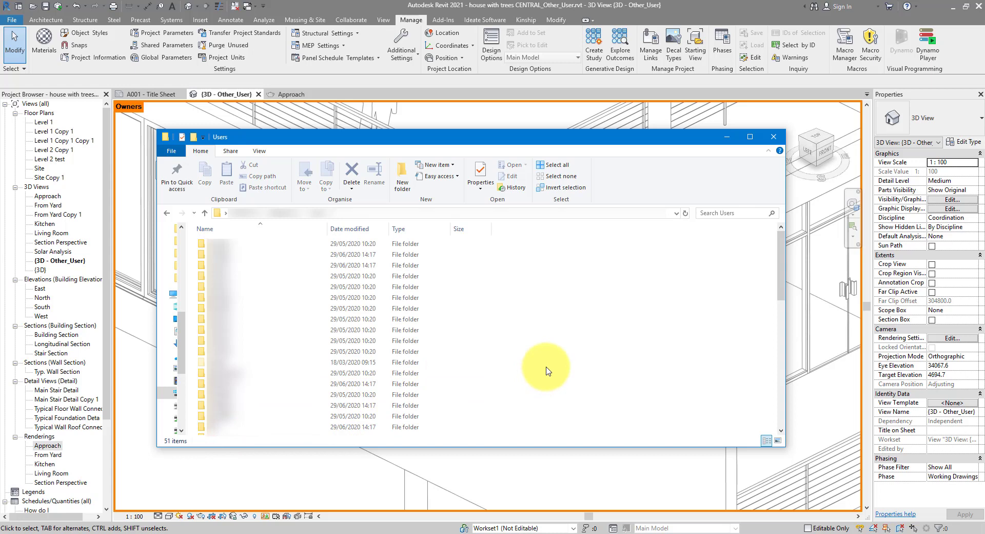
{"action": "key", "text": "End"}
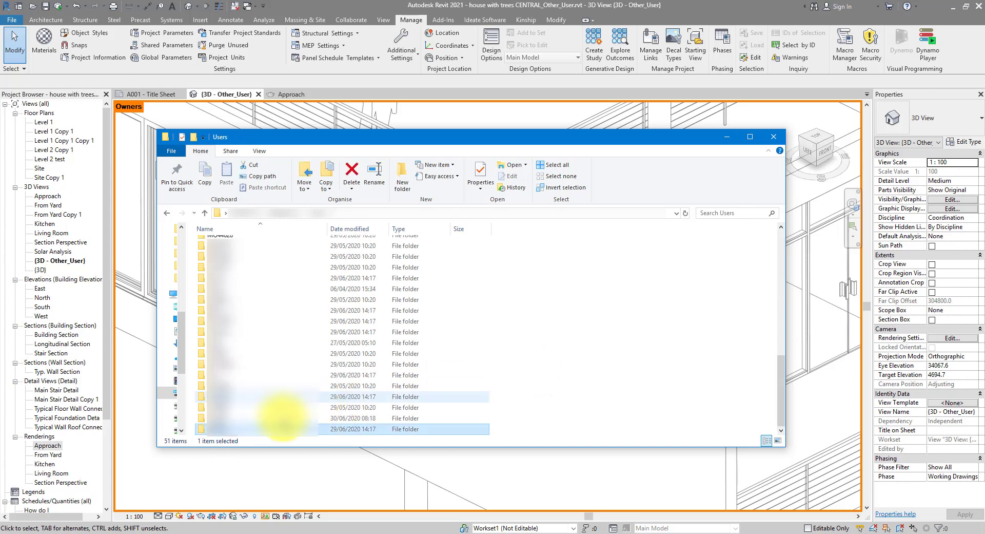
{"action": "double_click", "coordinate": [241, 418]}
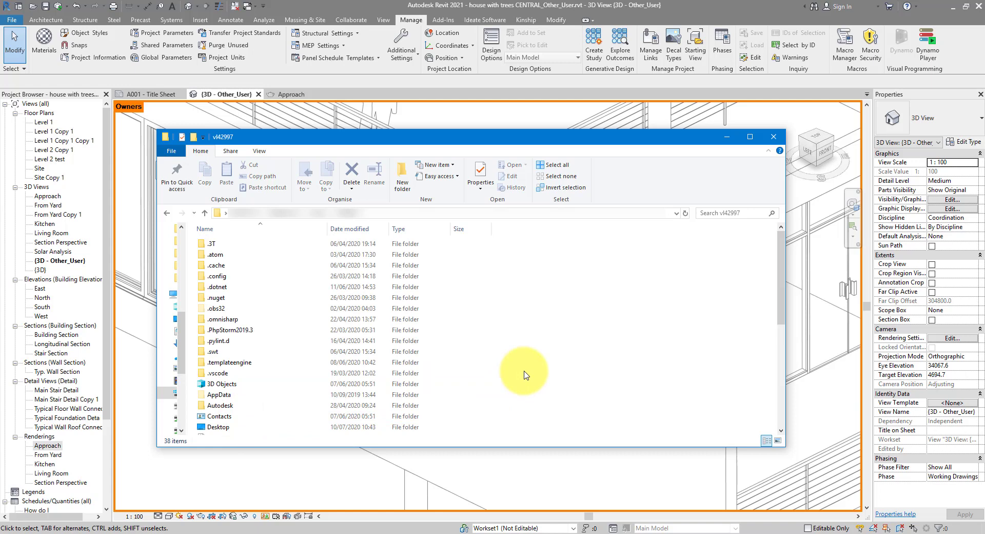
{"action": "left_click", "coordinate": [269, 396]}
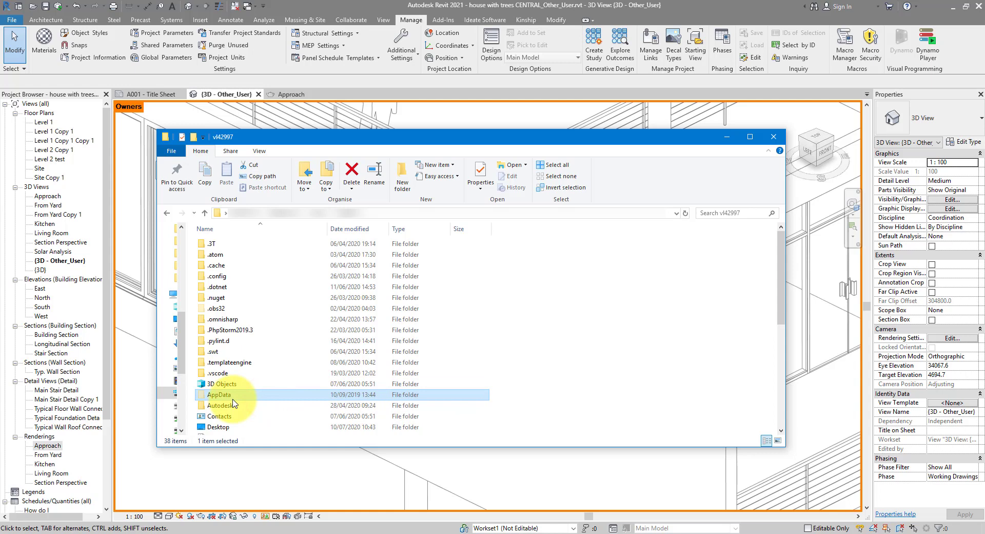
- Turn on showing hidden files and folders in Folder Options
{"action": "left_click", "coordinate": [167, 151]}
{"action": "left_click", "coordinate": [186, 216]}
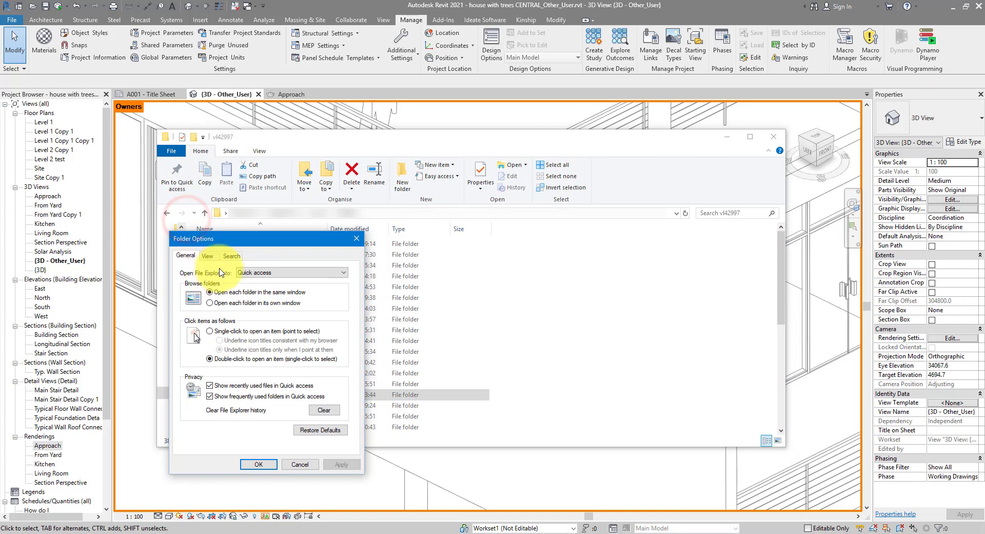
{"action": "left_click", "coordinate": [207, 255]}
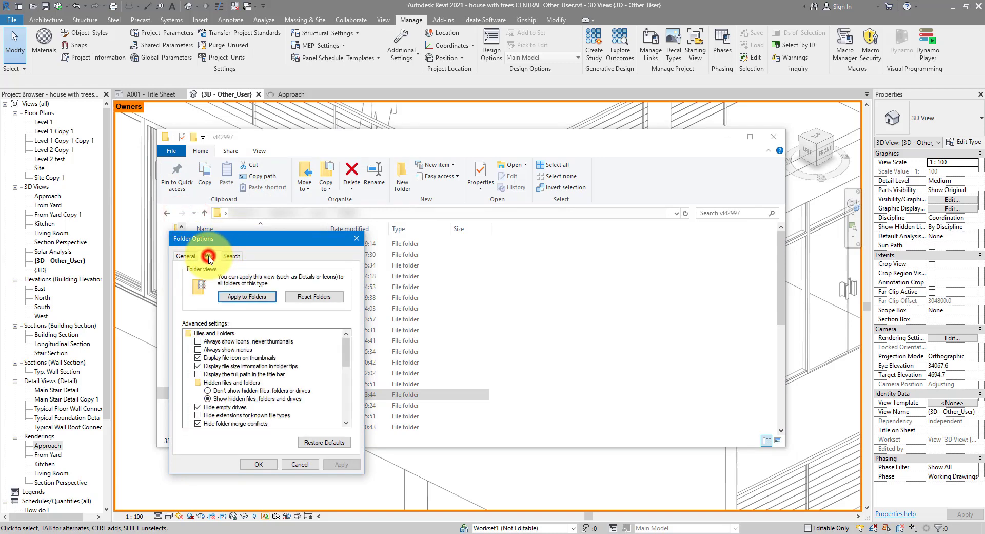
{"action": "left_click", "coordinate": [269, 399]}
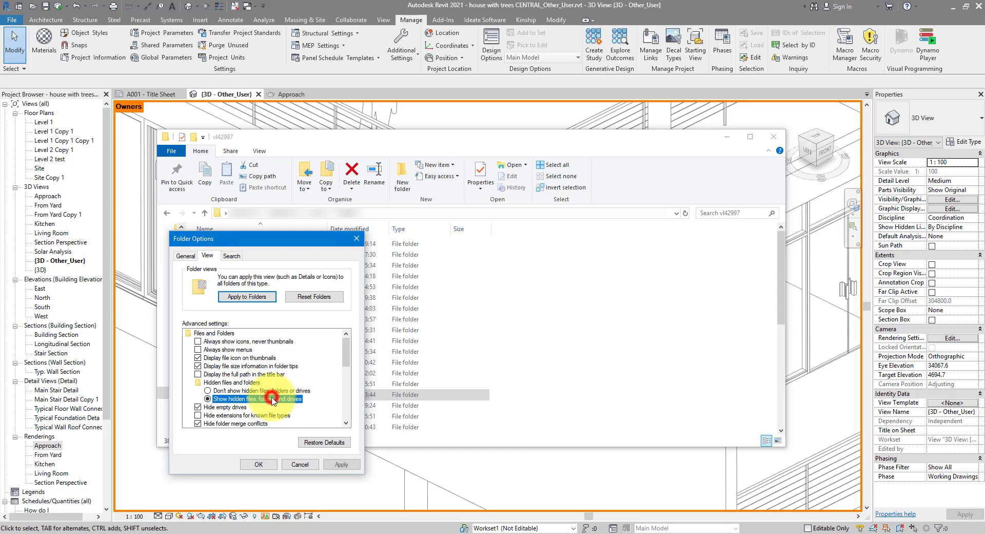
{"action": "left_click", "coordinate": [259, 463]}
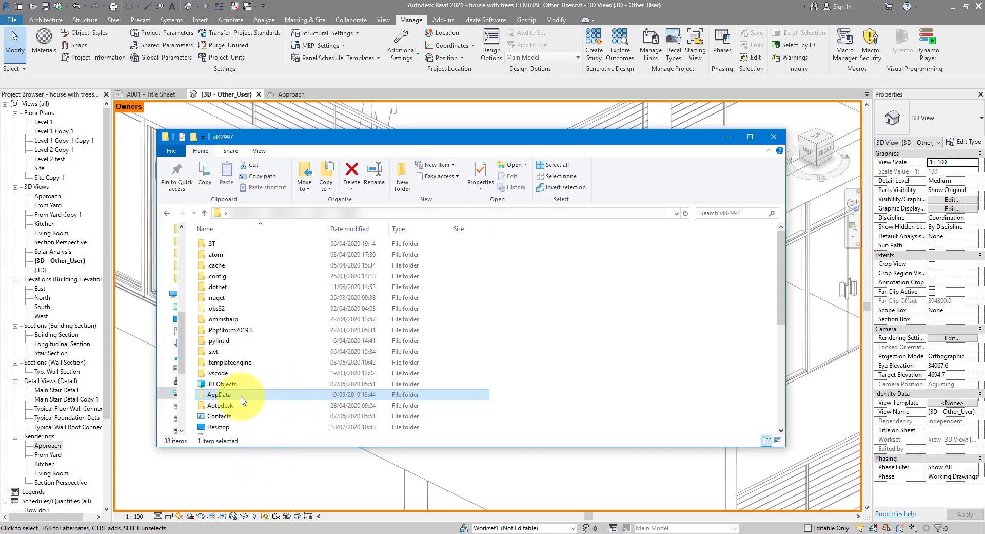
- Navigate to AppData\Local\Autodesk\Revit\Autodesk Revit 2021\Journals
{"action": "double_click", "coordinate": [265, 395]}
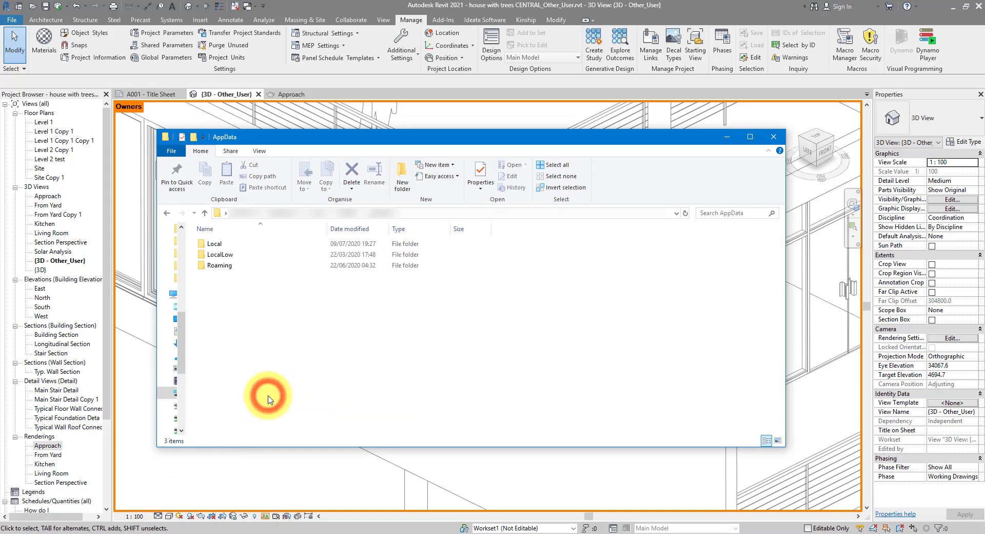
{"action": "double_click", "coordinate": [220, 244]}
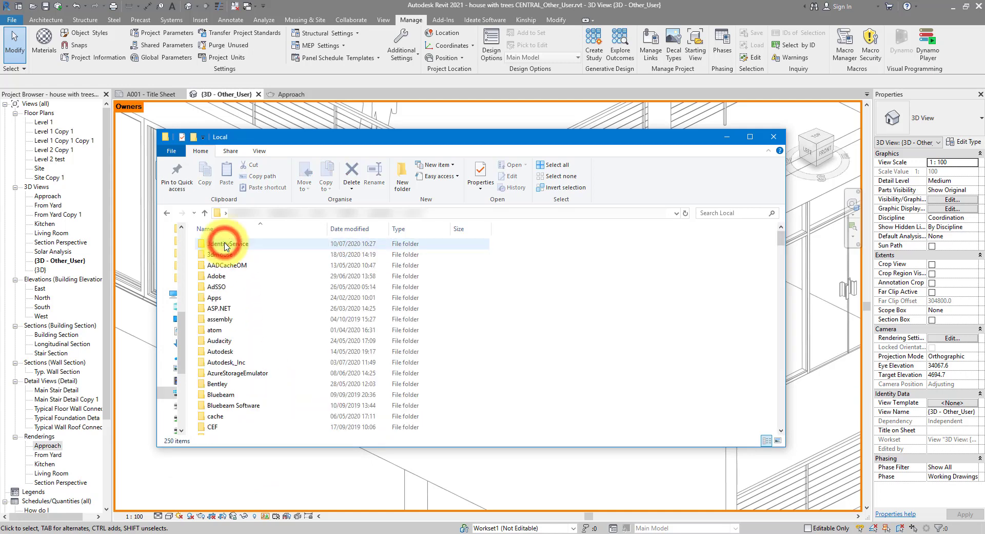
{"action": "double_click", "coordinate": [230, 354]}
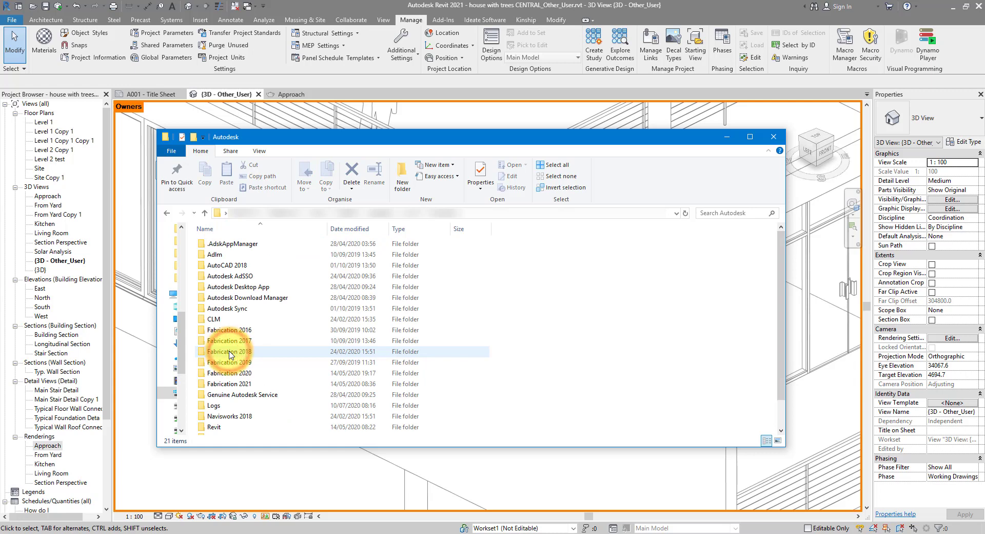
{"action": "scroll", "coordinate": [229, 380], "scroll_direction": "down", "scroll_amount": 2}
{"action": "double_click", "coordinate": [215, 397]}
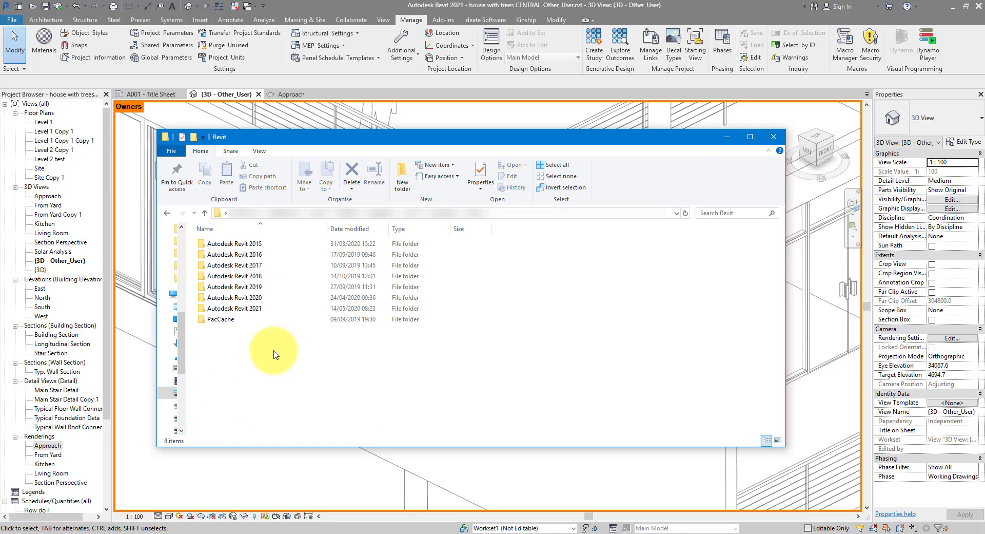
{"action": "double_click", "coordinate": [266, 309]}
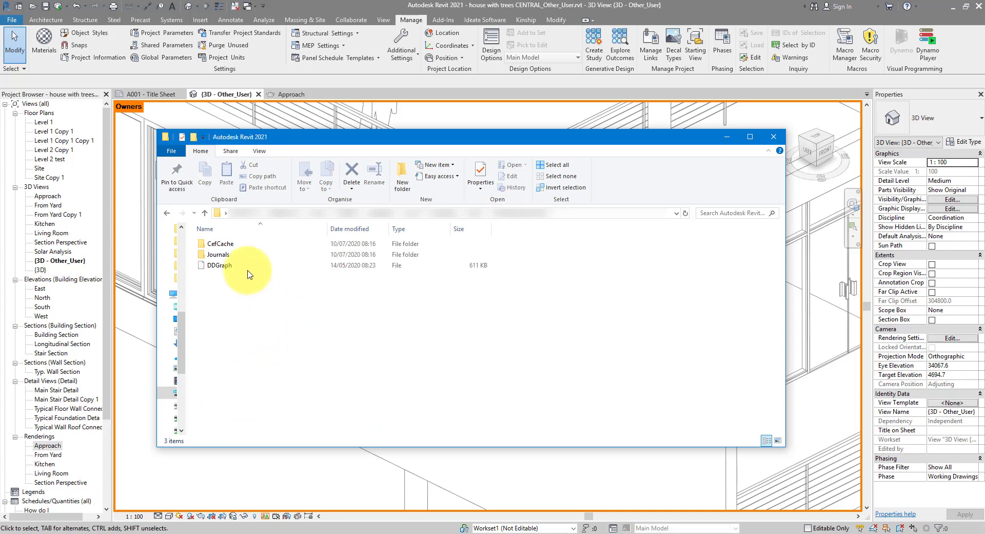
{"action": "double_click", "coordinate": [226, 255]}
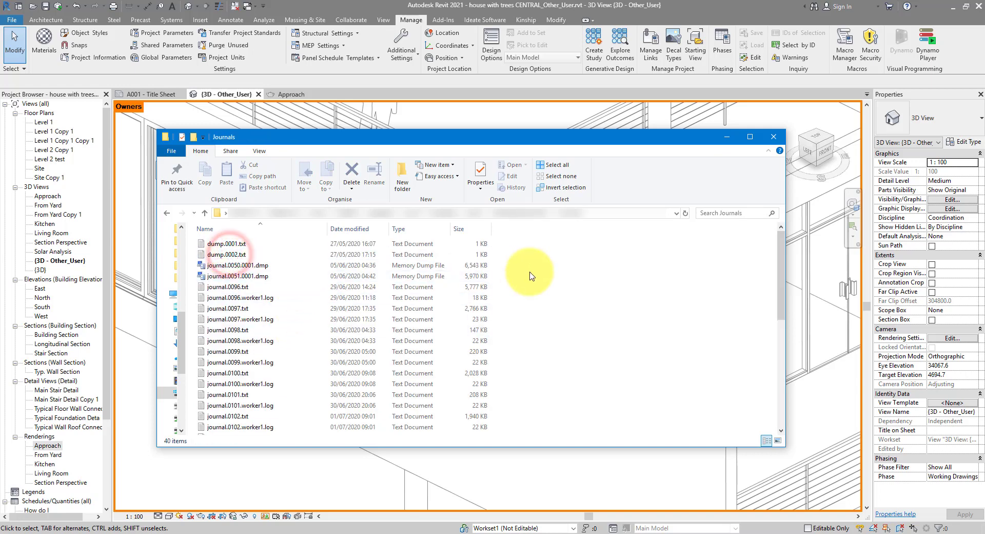
- Sort the journals by date and bring up the context menu for the newest, journal.0113.txt
{"action": "left_click", "coordinate": [361, 231]}
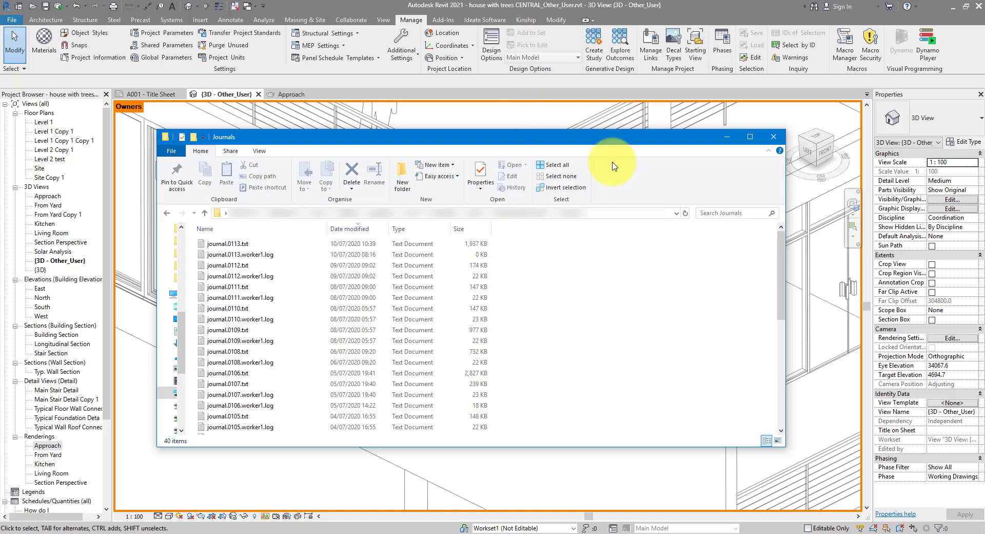
{"action": "left_click", "coordinate": [237, 244]}
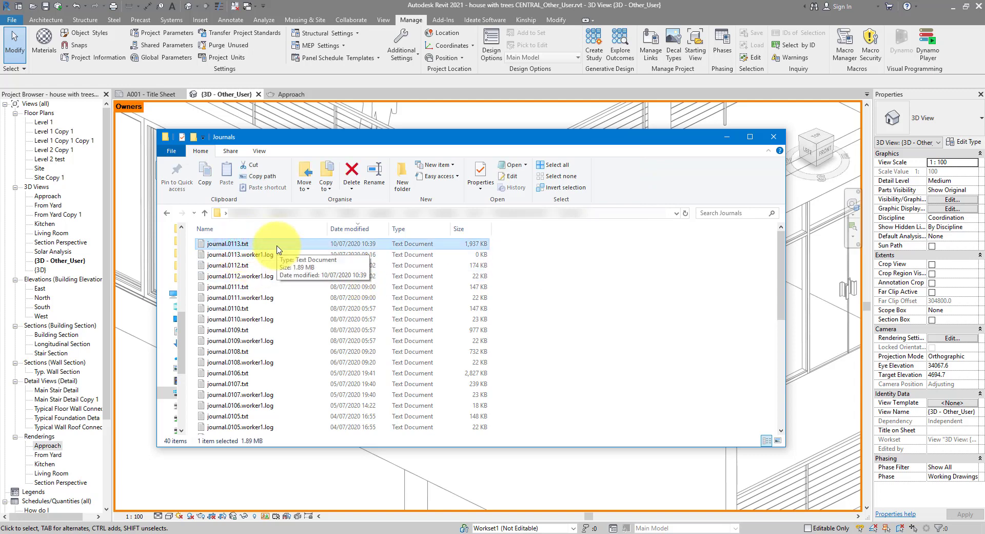
{"action": "right_click", "coordinate": [276, 248]}
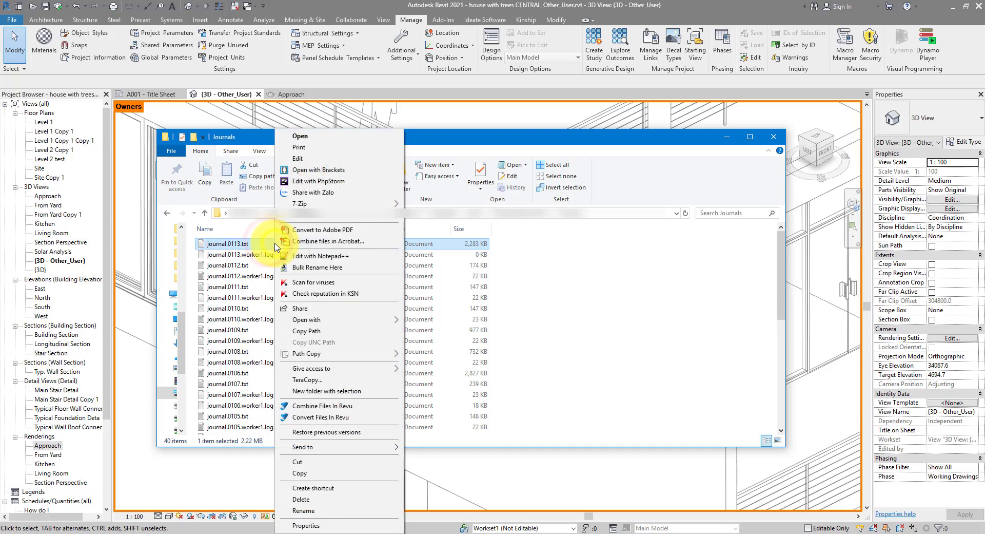
- Open journal.0113.txt in Notepad++ and maximize its window
{"action": "left_click", "coordinate": [343, 262]}
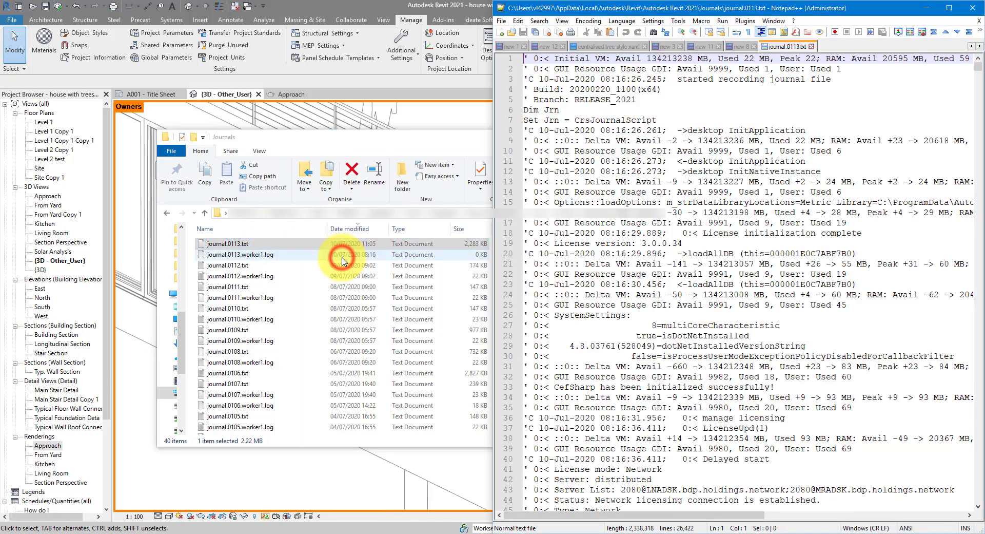
{"action": "left_click", "coordinate": [948, 8]}
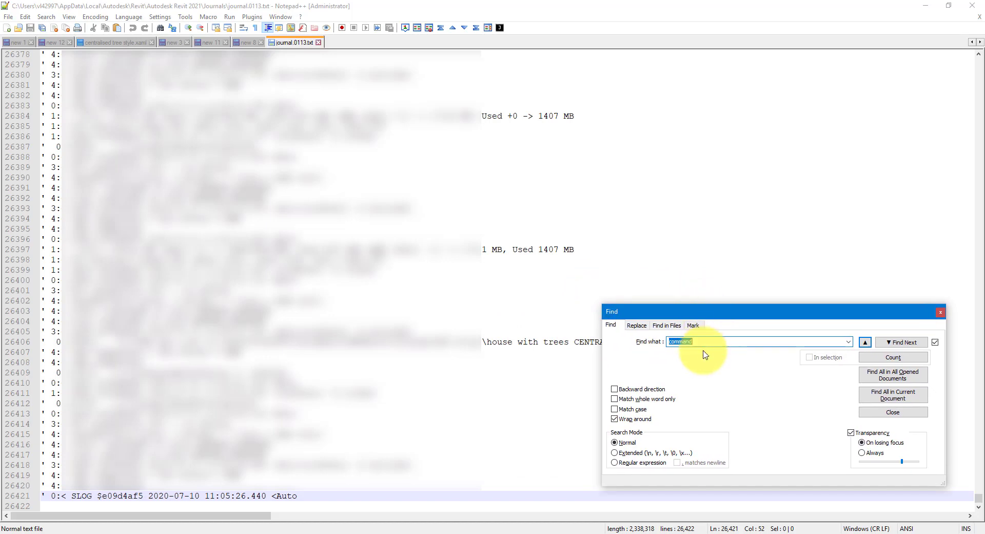
- Search backwards for 'command' to the Turn off worksharing display and Model Updates entries
{"action": "left_click", "coordinate": [865, 342]}
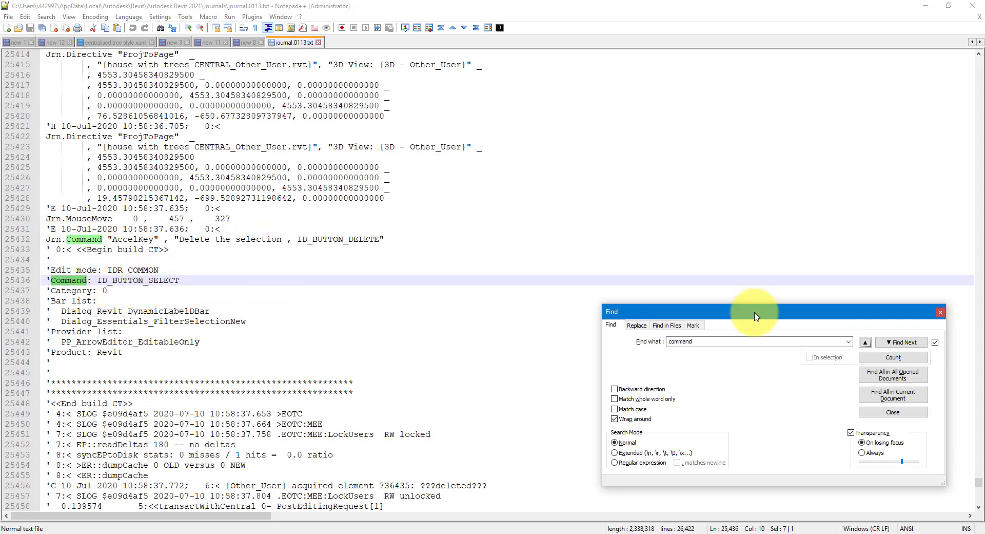
{"action": "left_click", "coordinate": [865, 342]}
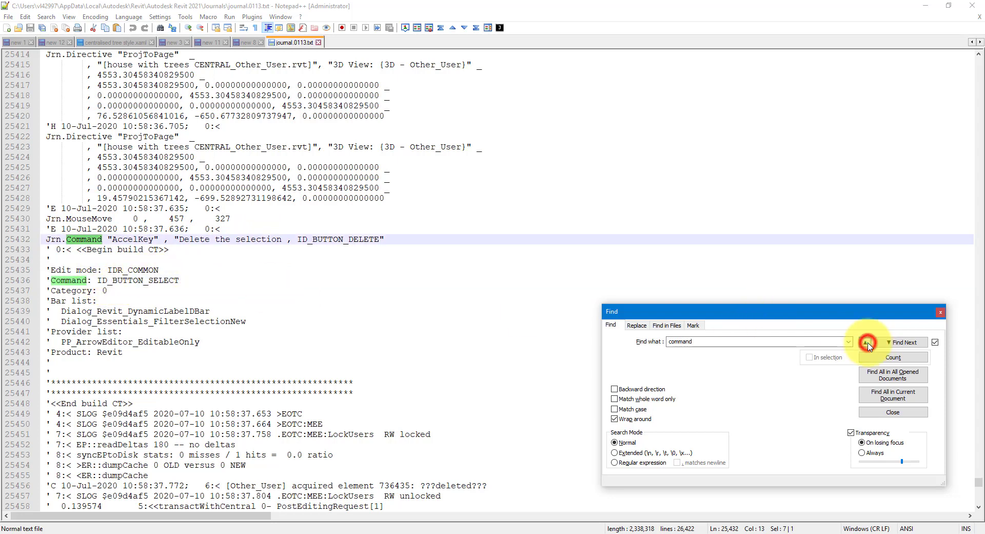
{"action": "left_click", "coordinate": [865, 342]}
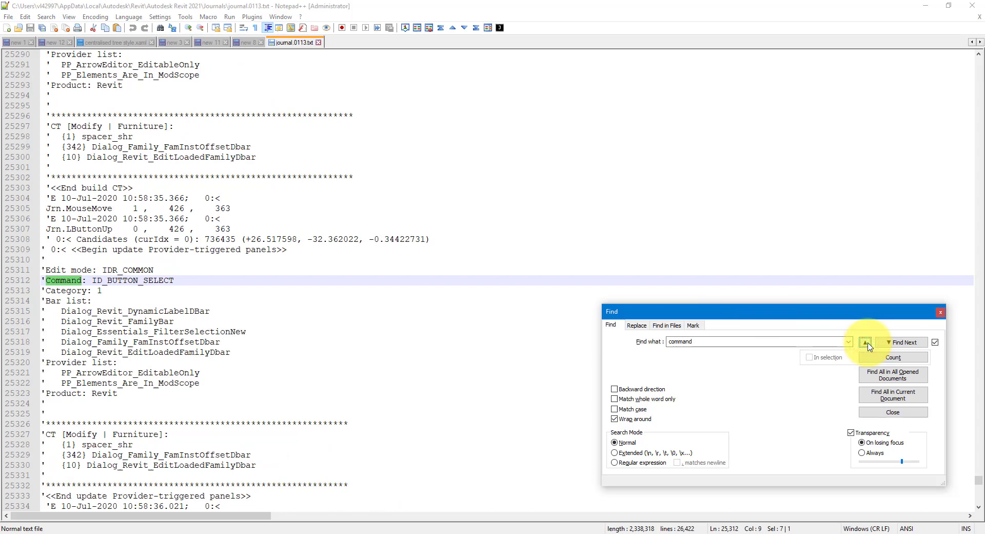
{"action": "left_click", "coordinate": [866, 342]}
{"action": "left_click", "coordinate": [866, 342]}
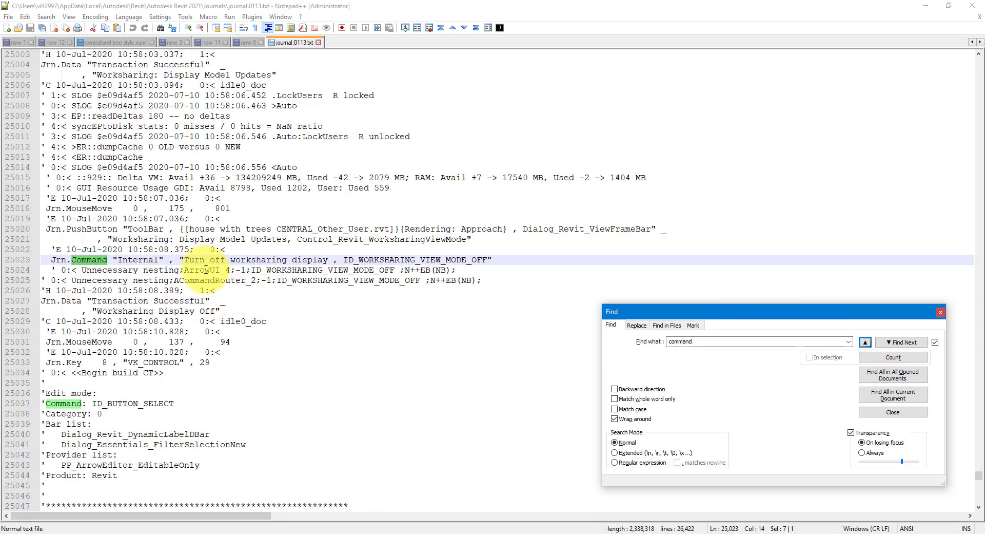
{"action": "left_click_drag", "start_coordinate": [185, 260], "coordinate": [327, 261]}
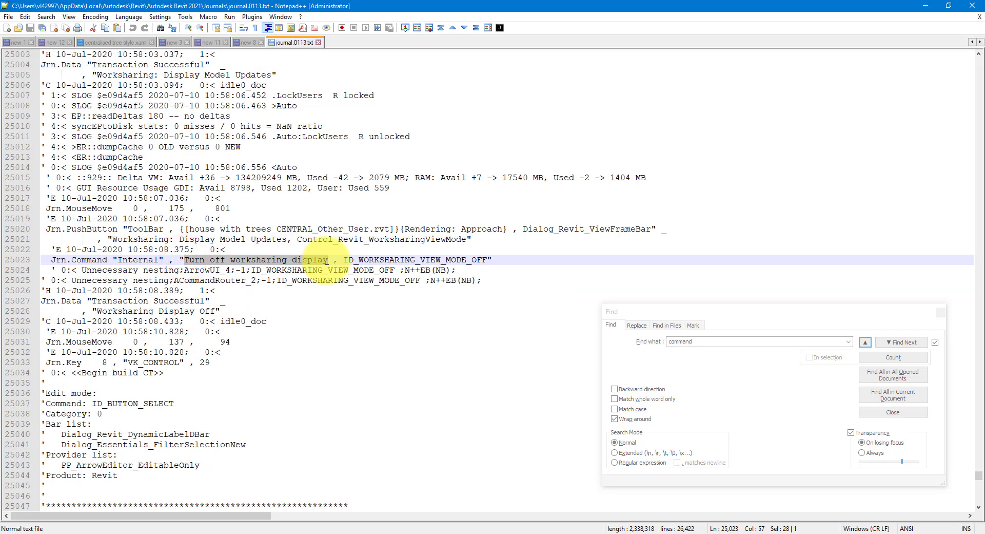
{"action": "left_click", "coordinate": [870, 344]}
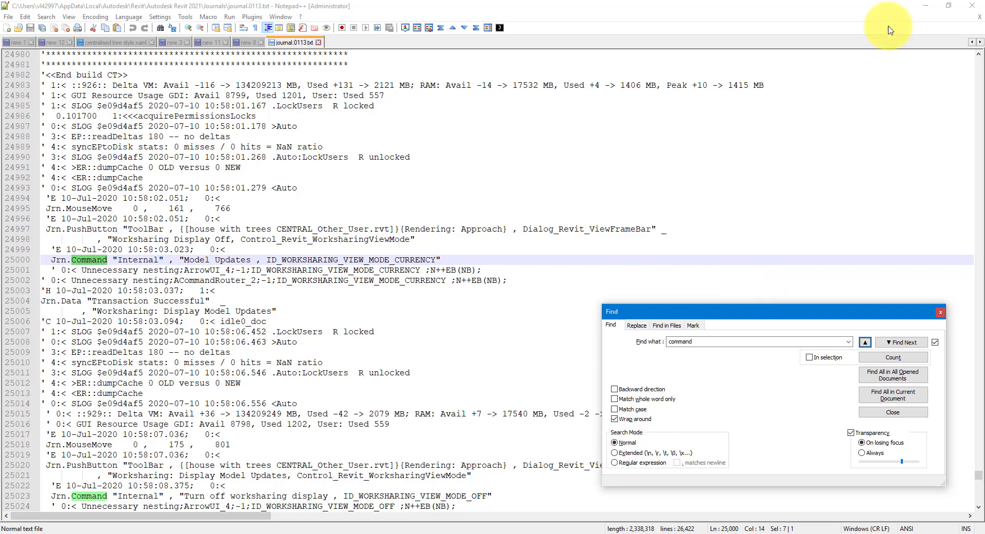
- Minimize the journal and return to Revit to show a wall's worksharing tooltip
{"action": "left_click", "coordinate": [926, 6]}
{"action": "left_click", "coordinate": [775, 17]}
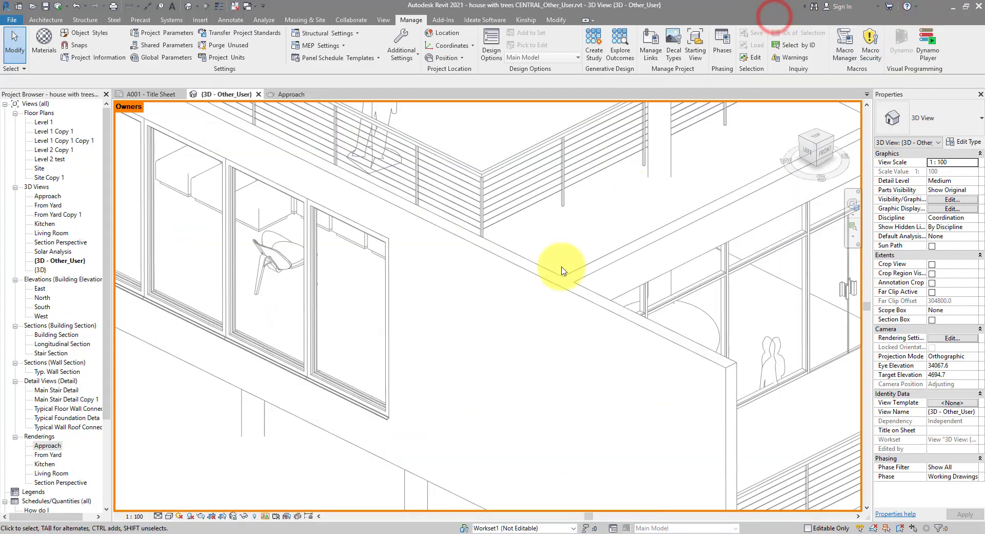
{"action": "mouse_move", "coordinate": [516, 265]}
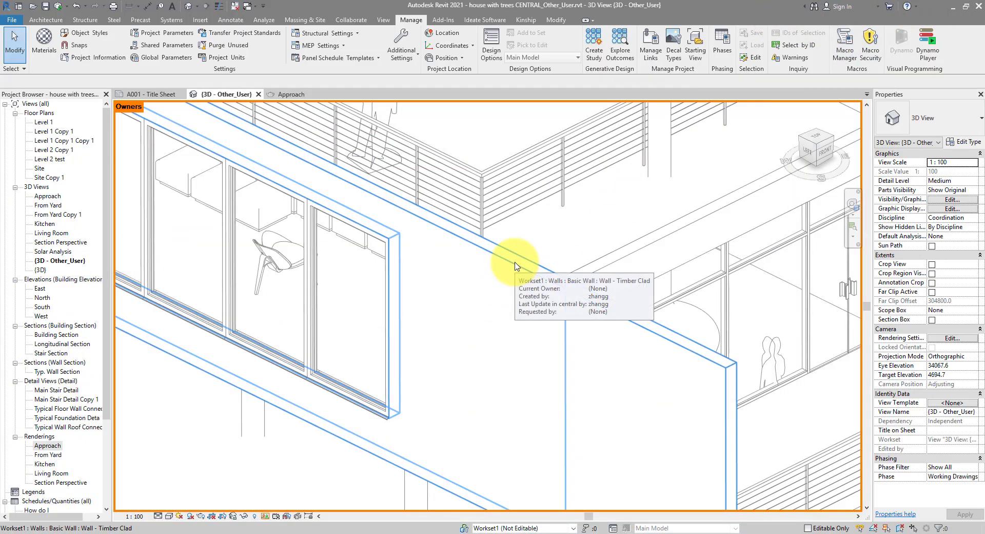
- Bring up the Dynamo Get worksharing info script and select all five nodes
{"action": "mouse_move", "coordinate": [405, 529]}
{"action": "left_click", "coordinate": [452, 507]}
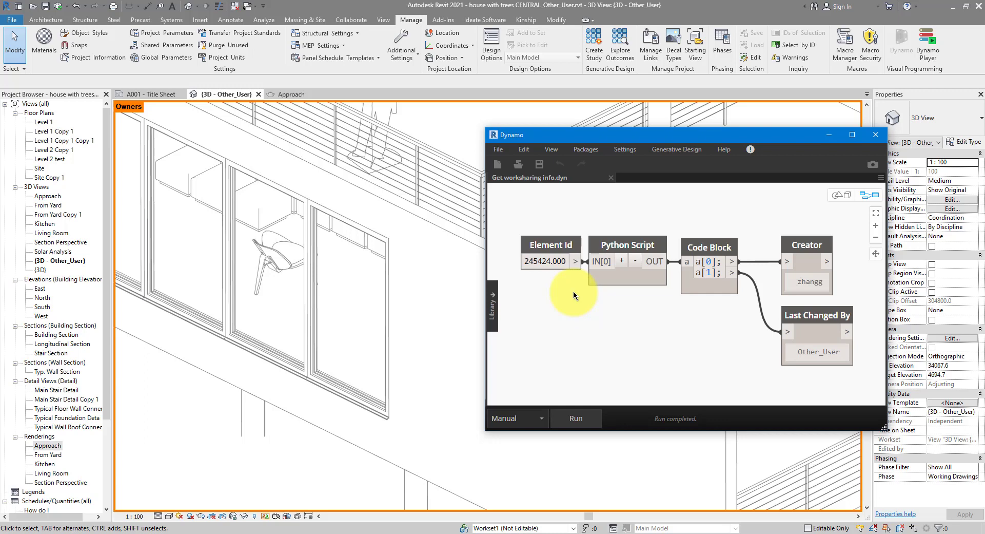
{"action": "left_click_drag", "start_coordinate": [503, 220], "coordinate": [880, 382]}
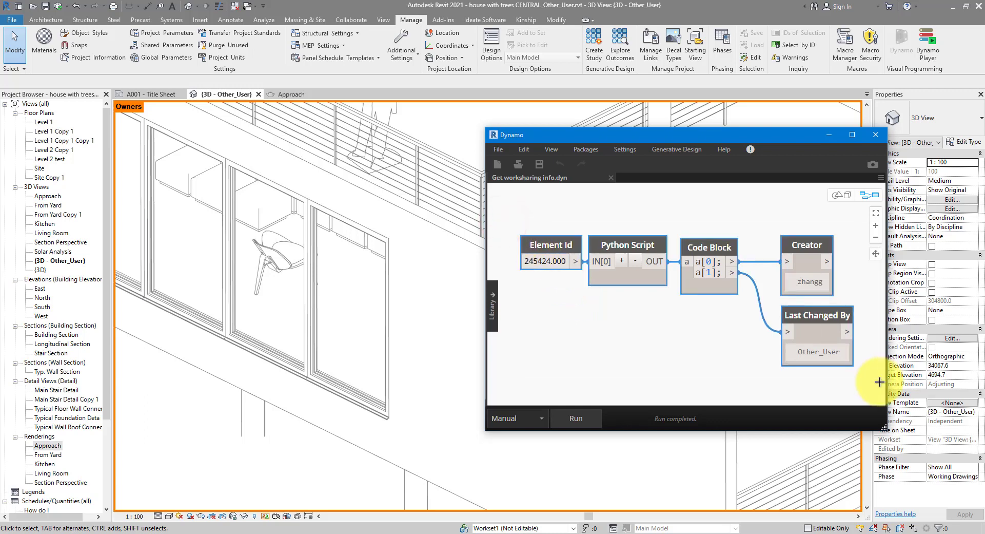